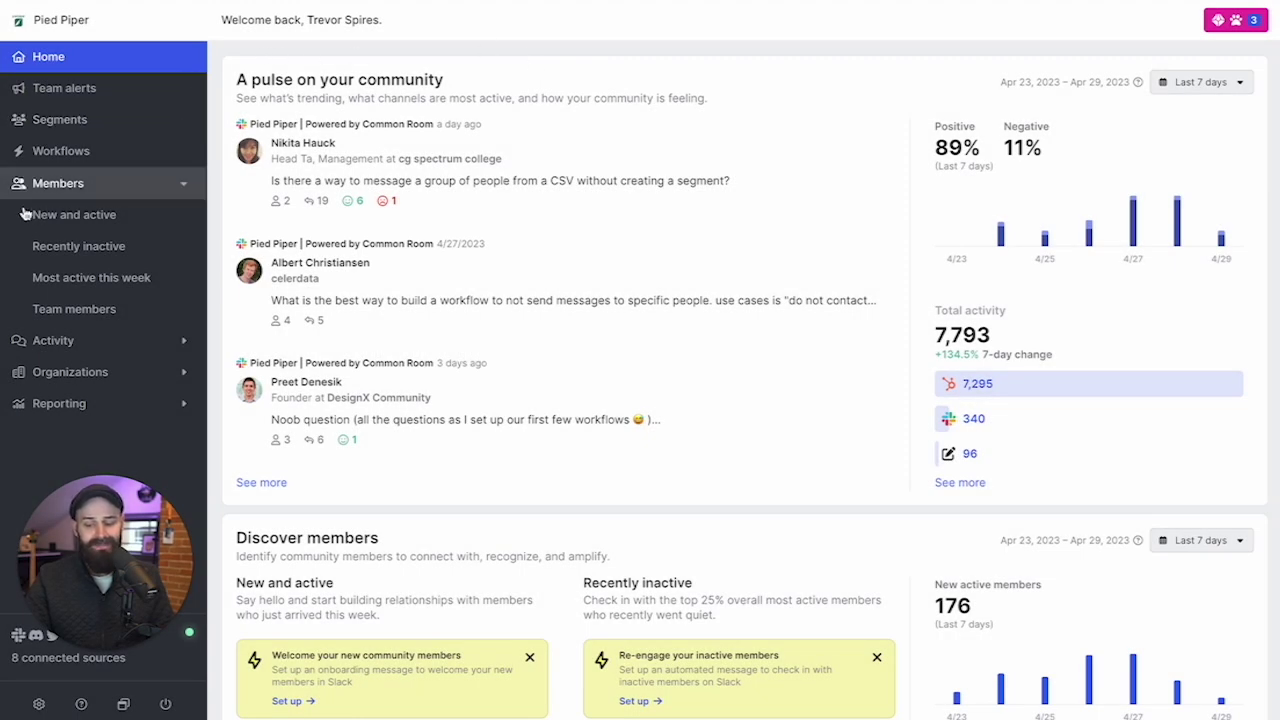
# Show the 232 new and active members from the last 7 days and scroll through the table.
pyautogui.click(74, 218)
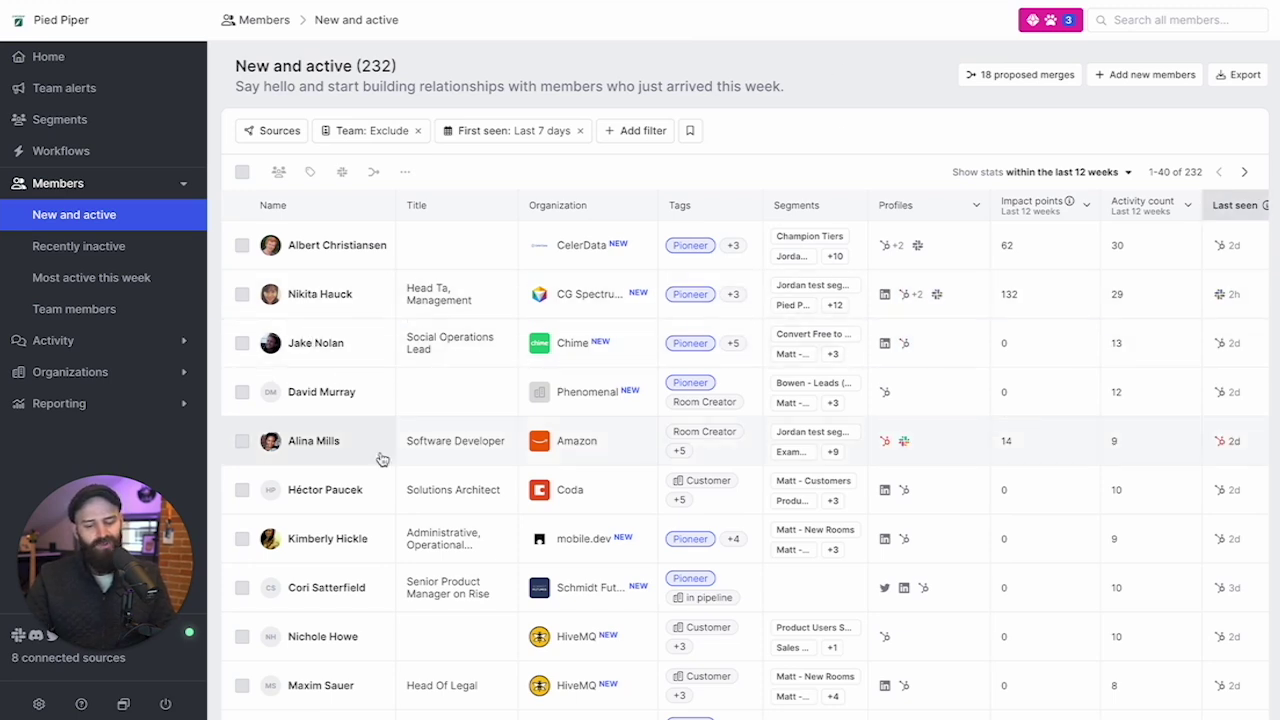
pyautogui.scroll(-2, 380, 447)
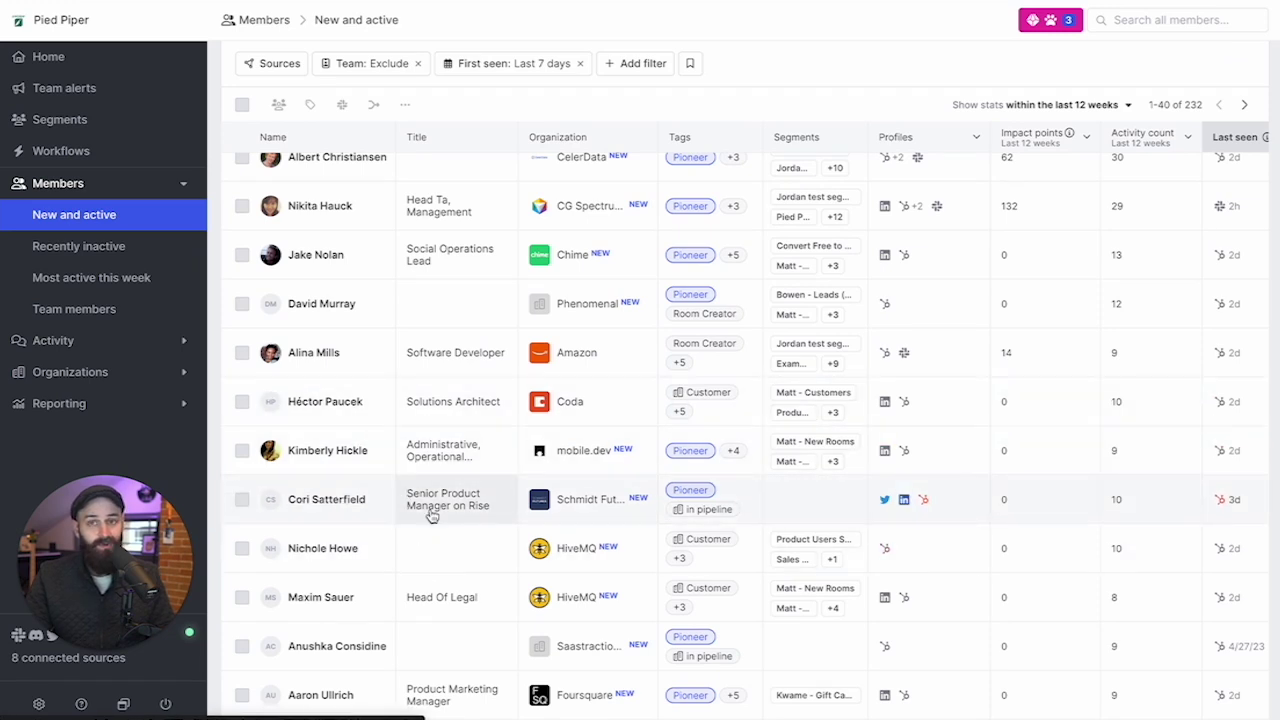
pyautogui.scroll(2, 571, 400)
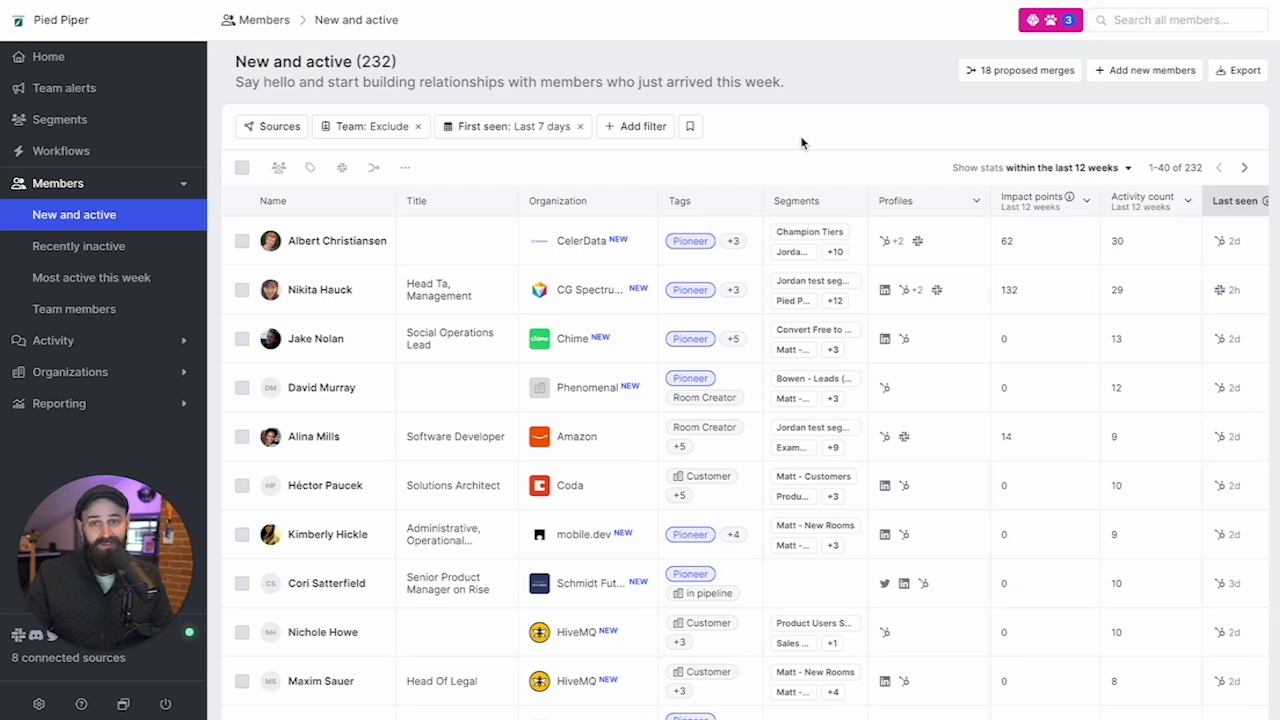
pyautogui.scroll(-1, 420, 438)
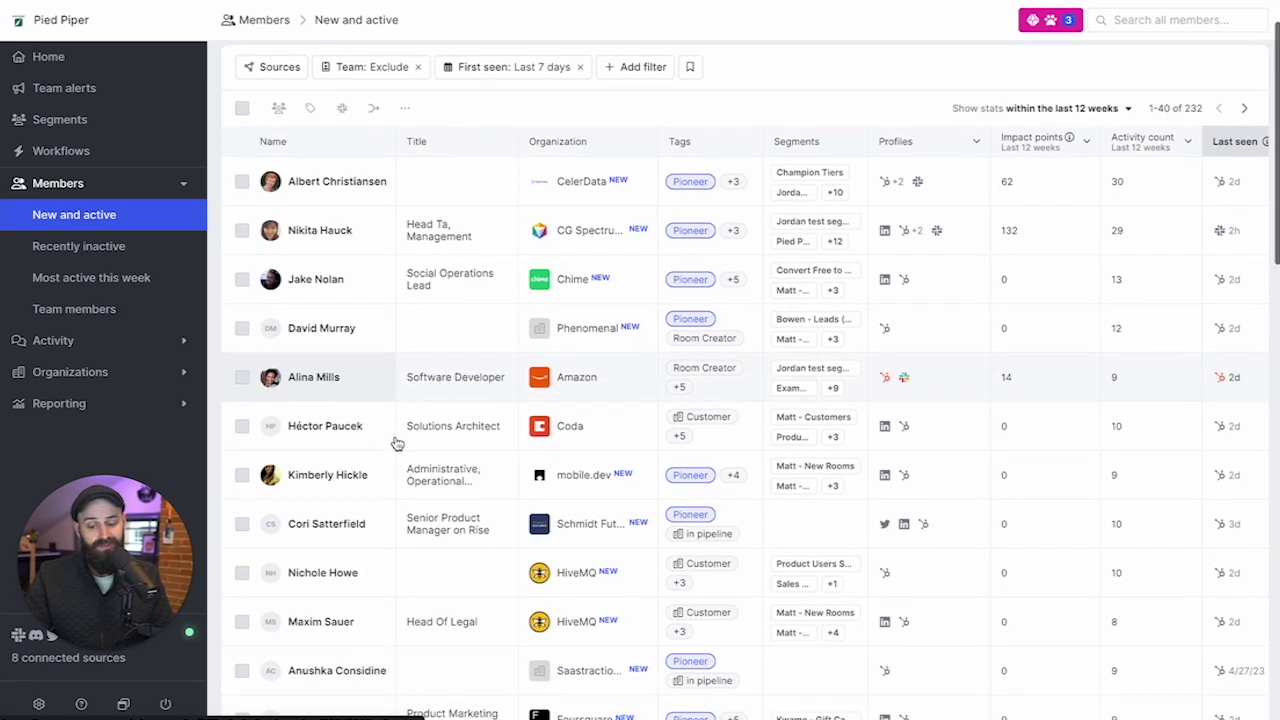
# Show the newly joined organizations and check the available filters without adding one.
pyautogui.click(97, 372)
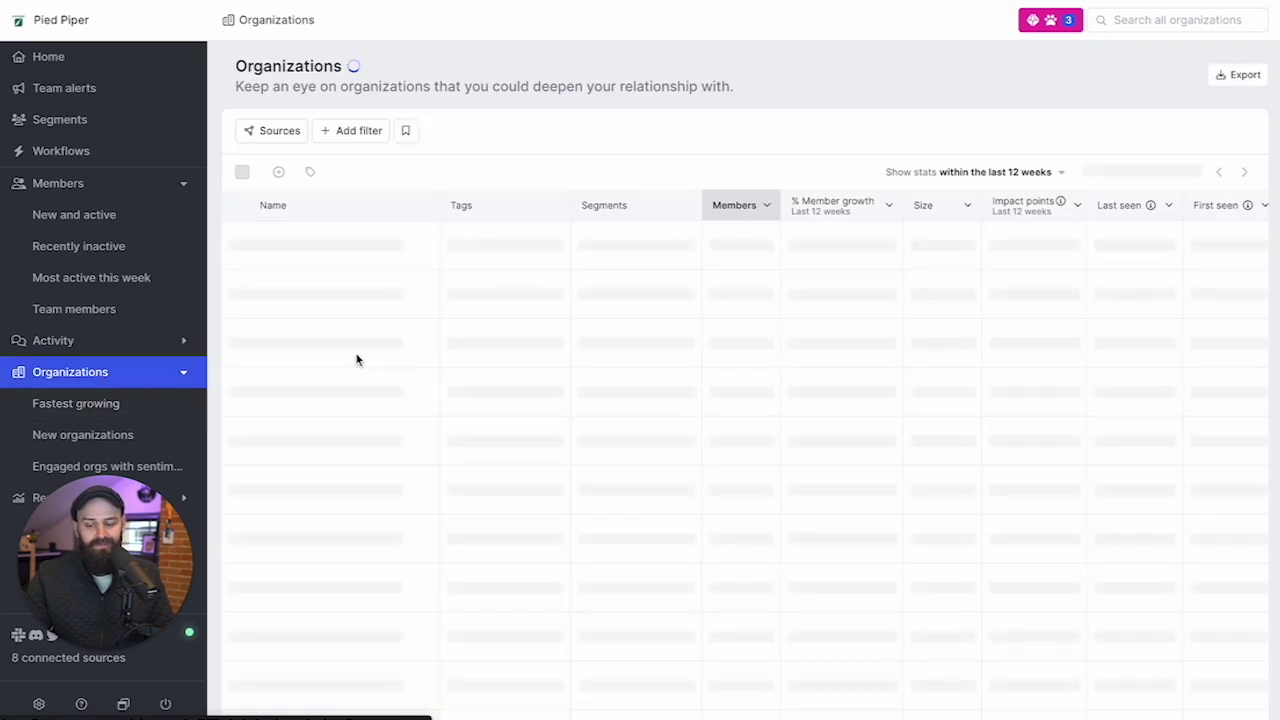
pyautogui.click(131, 436)
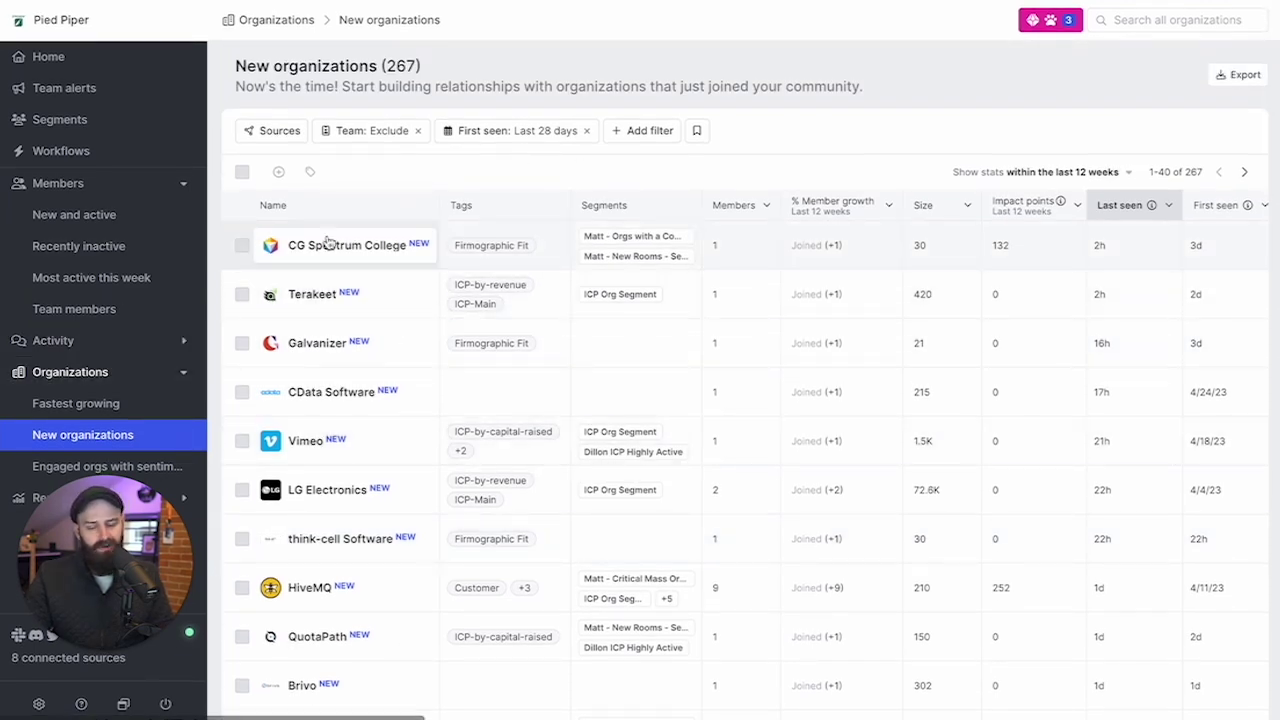
pyautogui.click(650, 132)
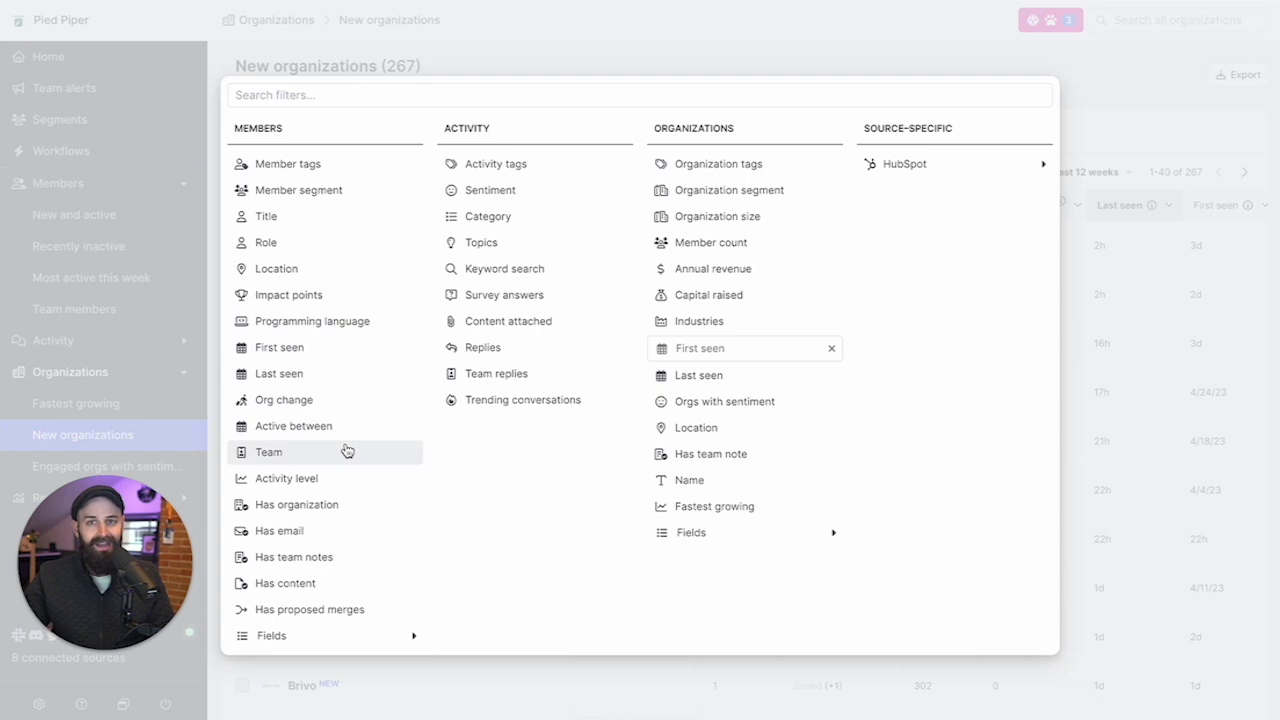
pyautogui.click(658, 36)
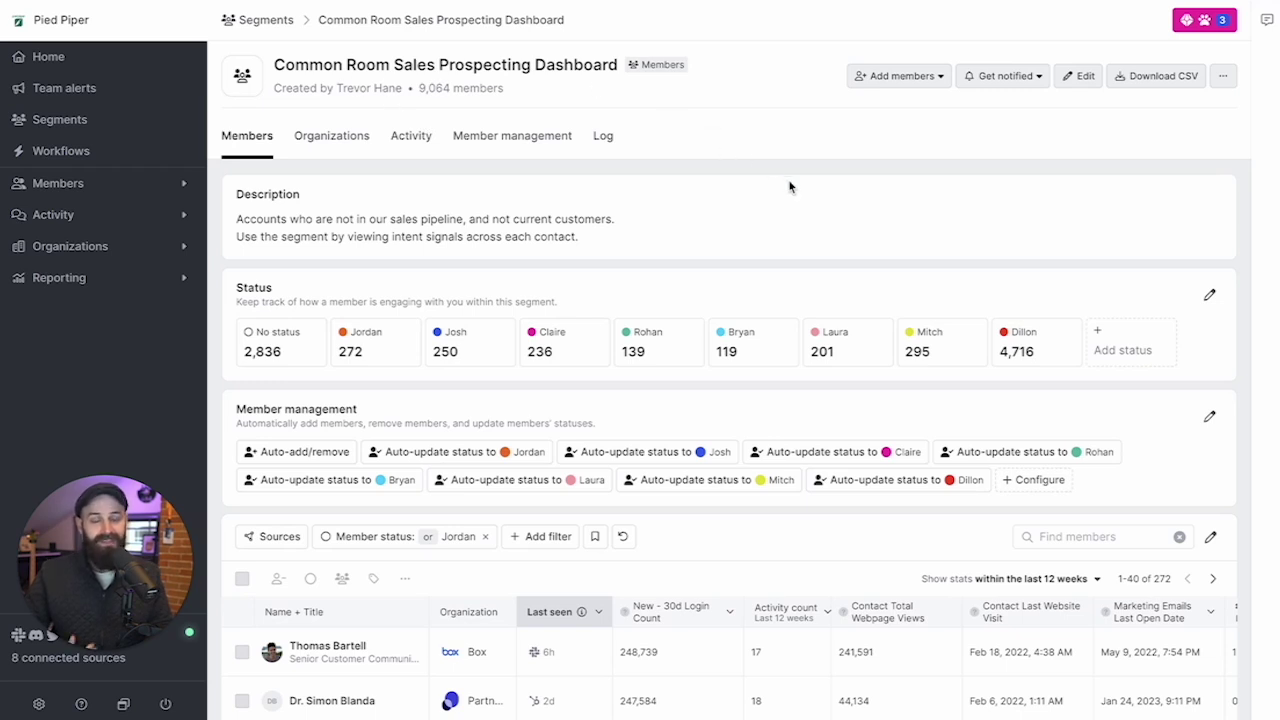
pyautogui.scroll(-1, 789, 187)
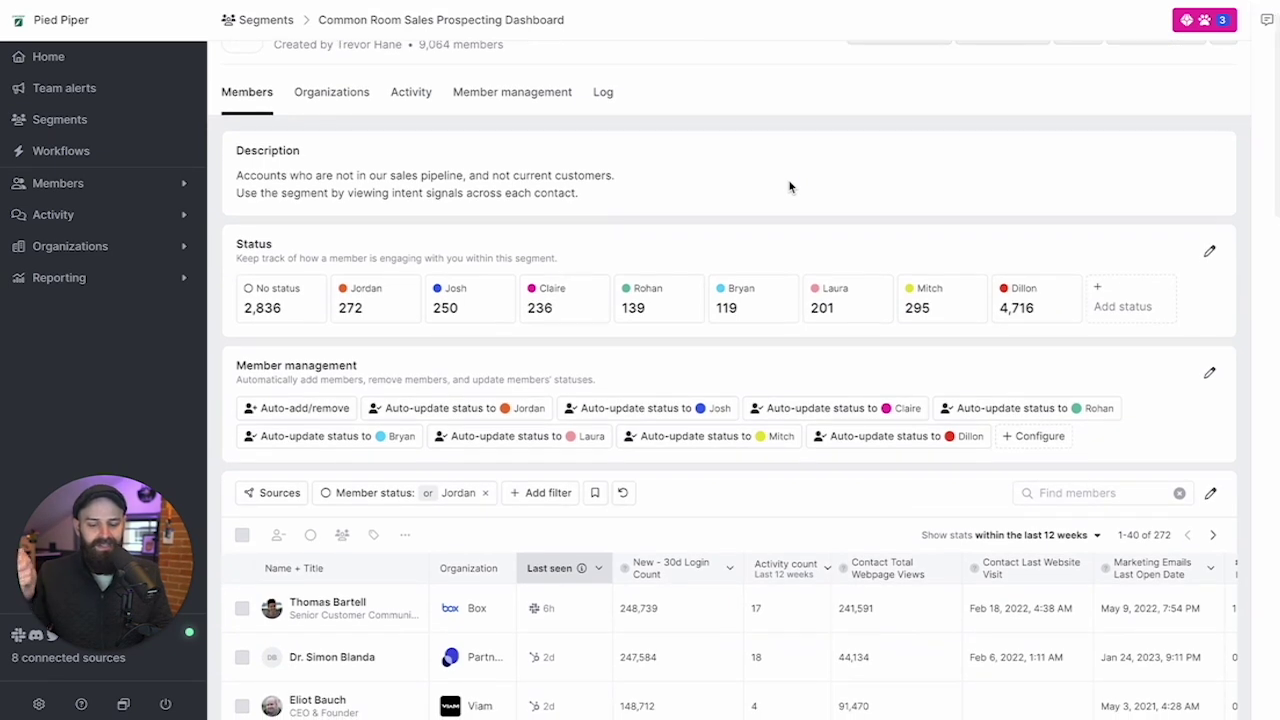
pyautogui.scroll(-1, 789, 187)
pyautogui.scroll(-1, 771, 291)
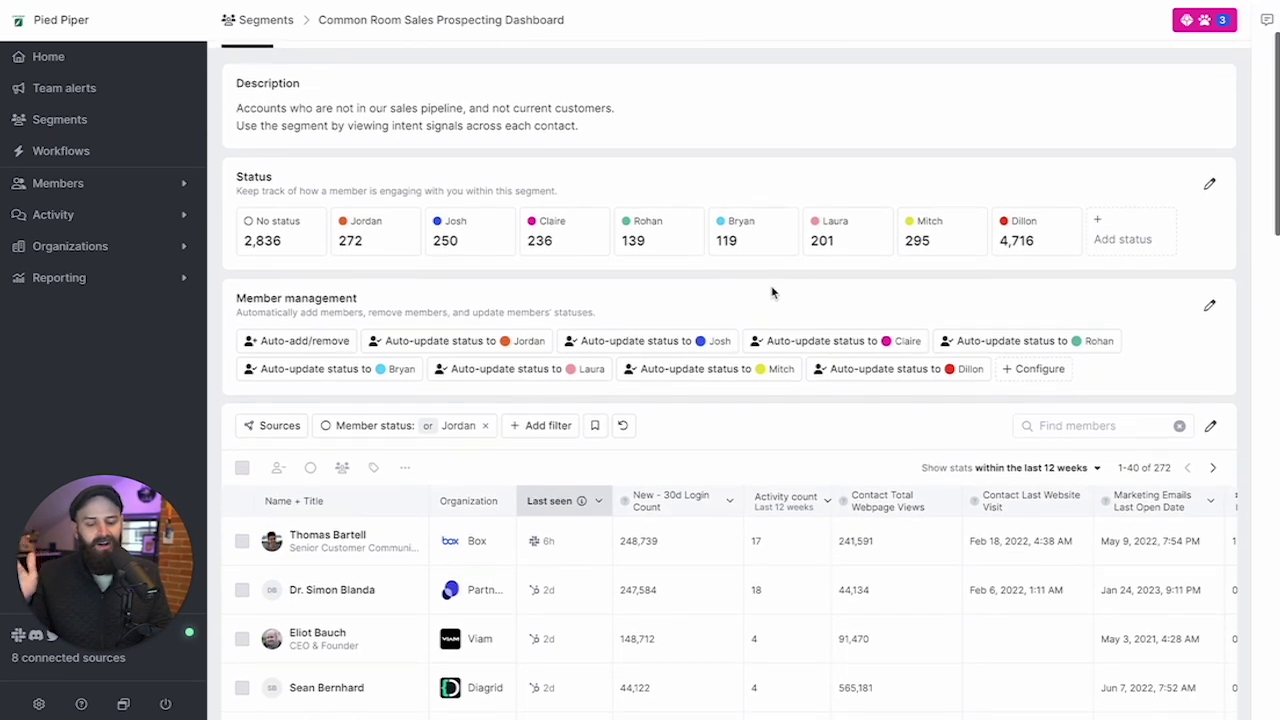
pyautogui.scroll(-2, 529, 512)
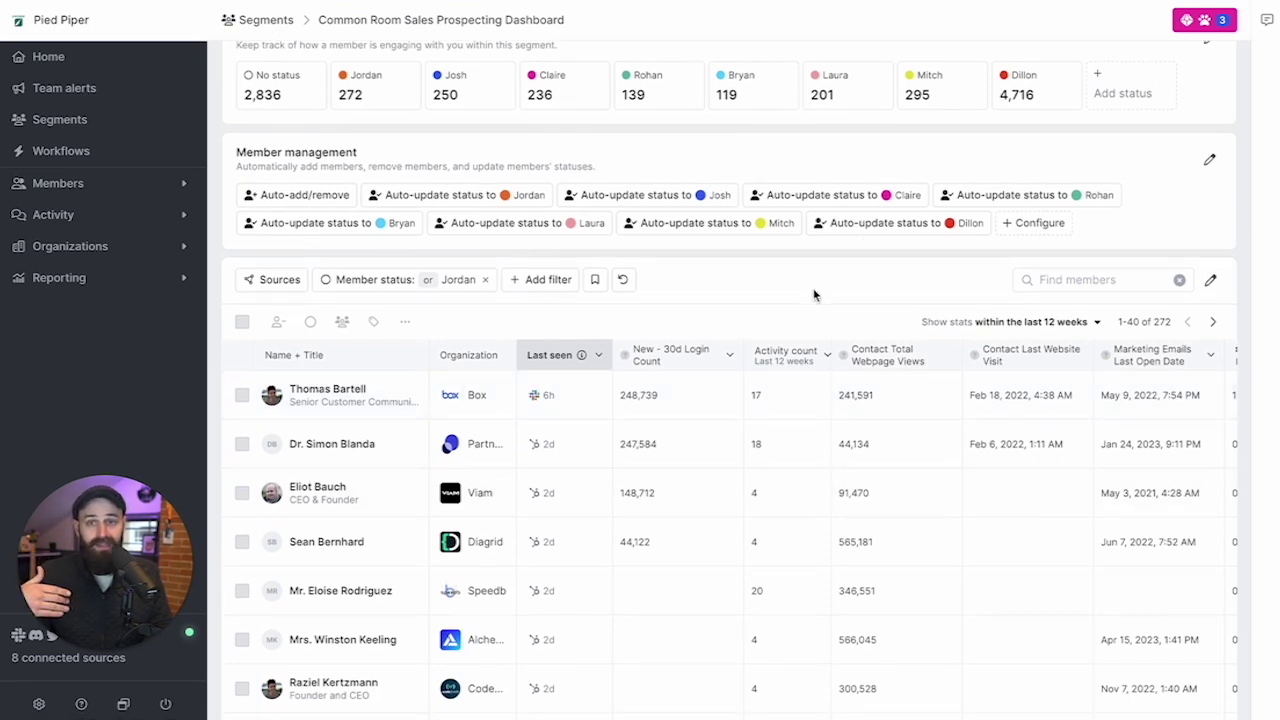
pyautogui.scroll(1, 814, 293)
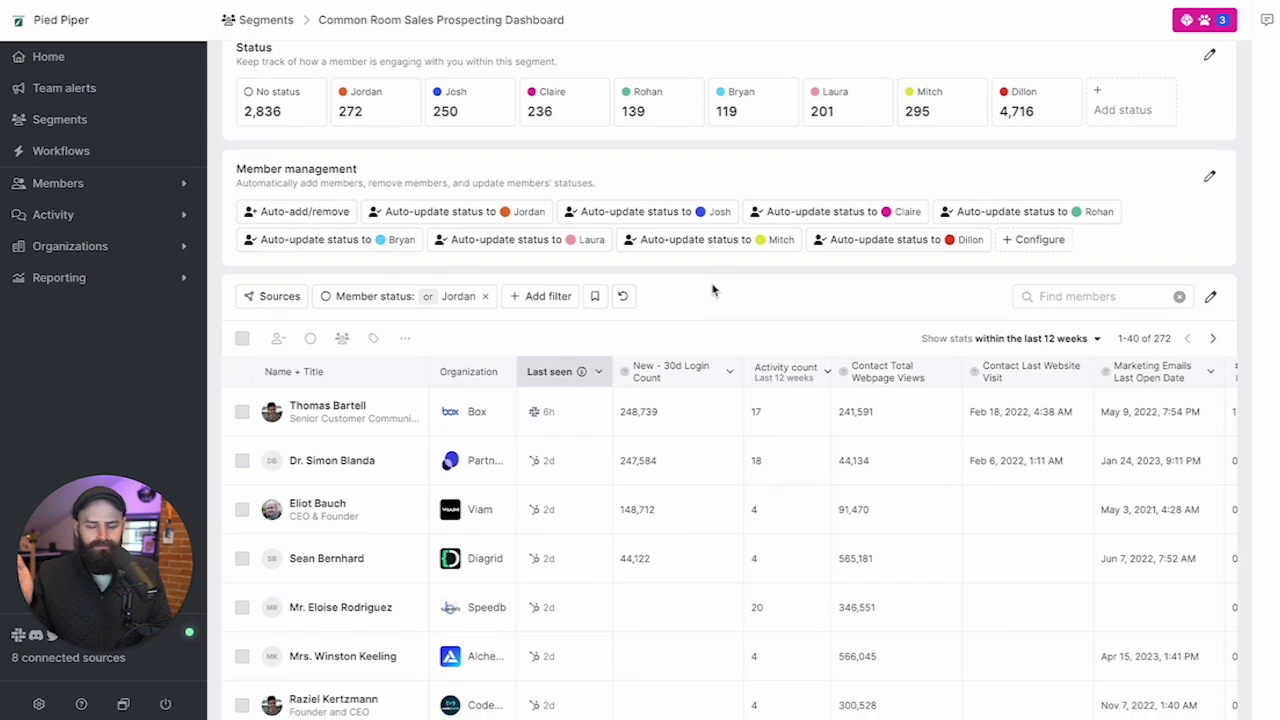
pyautogui.scroll(3, 712, 291)
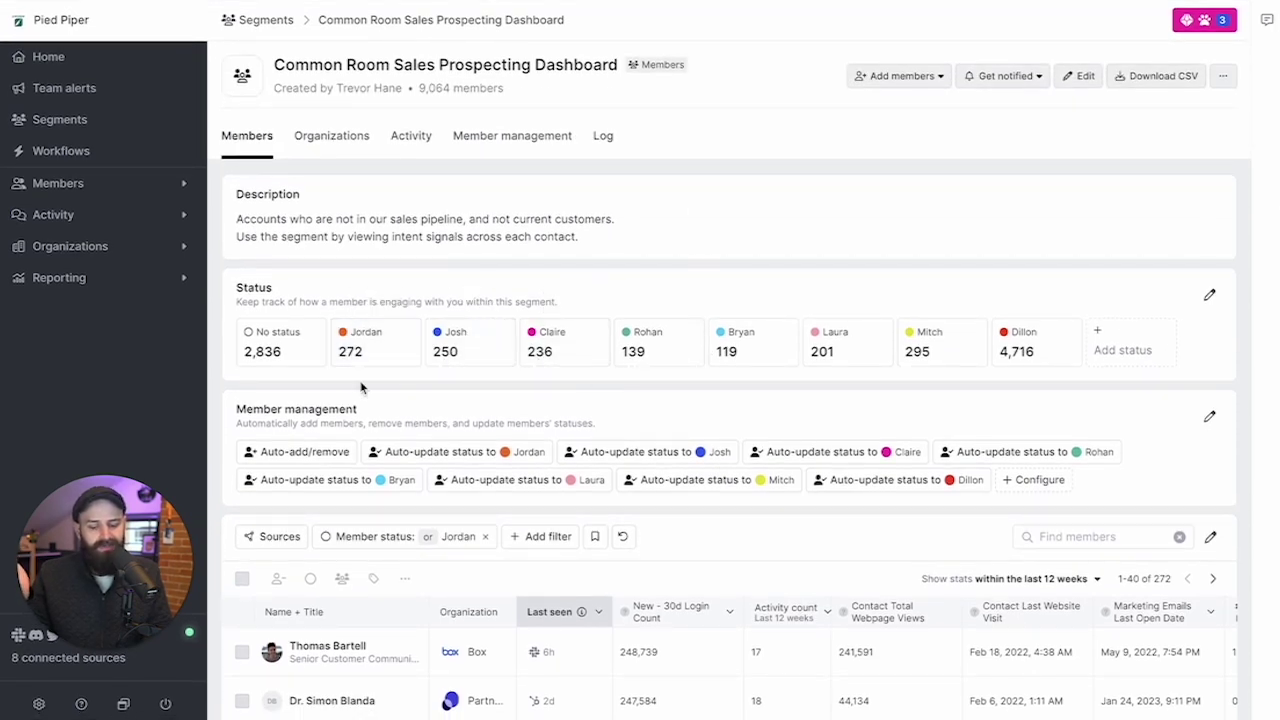
pyautogui.scroll(-5, 826, 171)
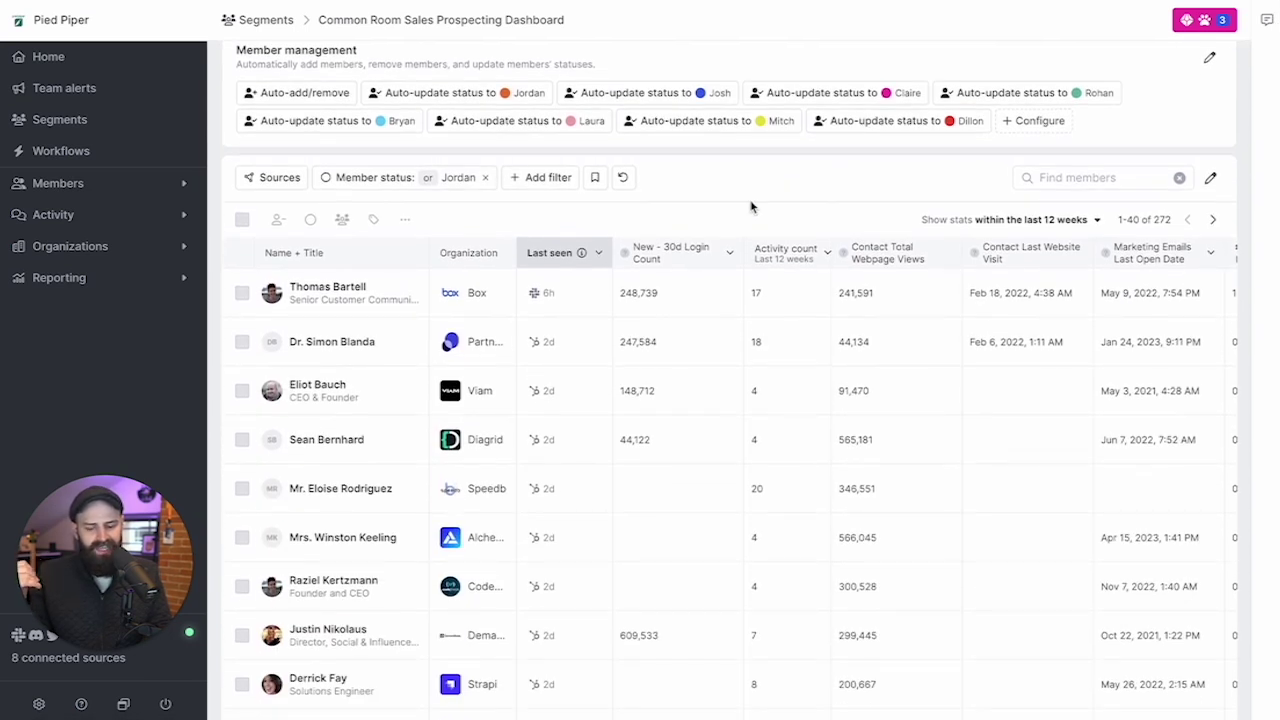
pyautogui.scroll(-1, 725, 180)
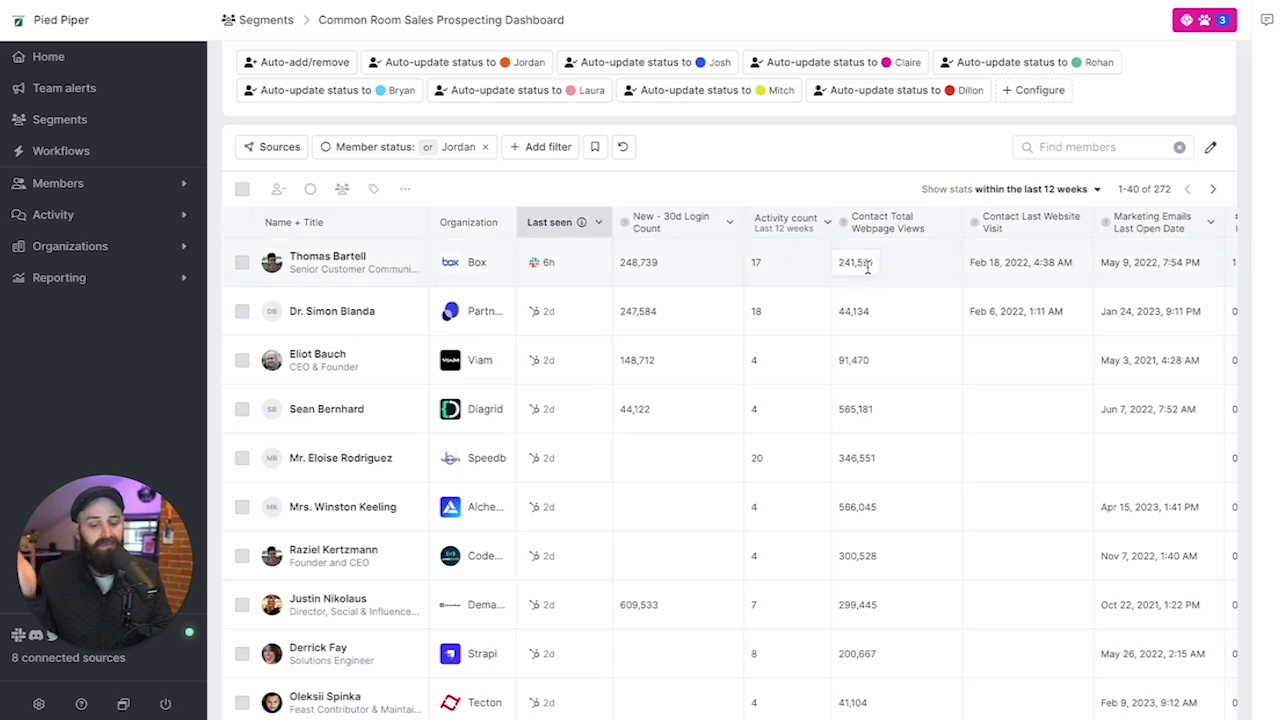
pyautogui.hscroll(5, 875, 268)
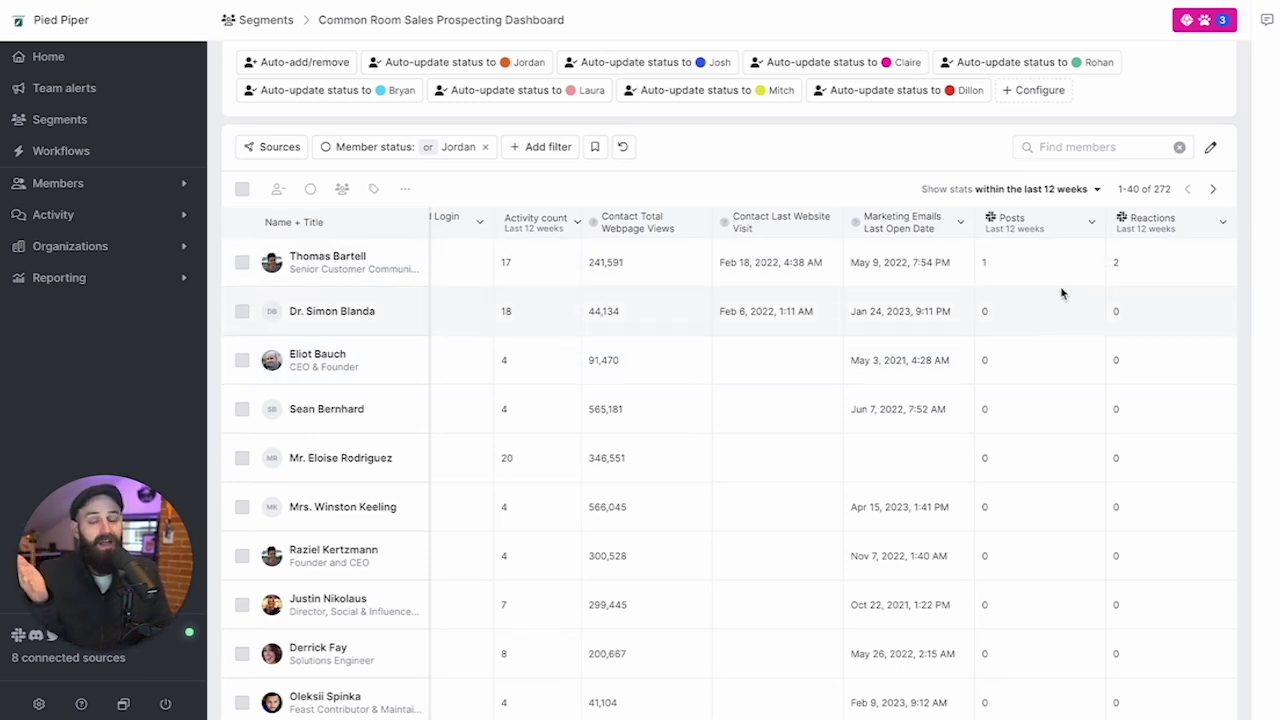
pyautogui.scroll(-1, 900, 400)
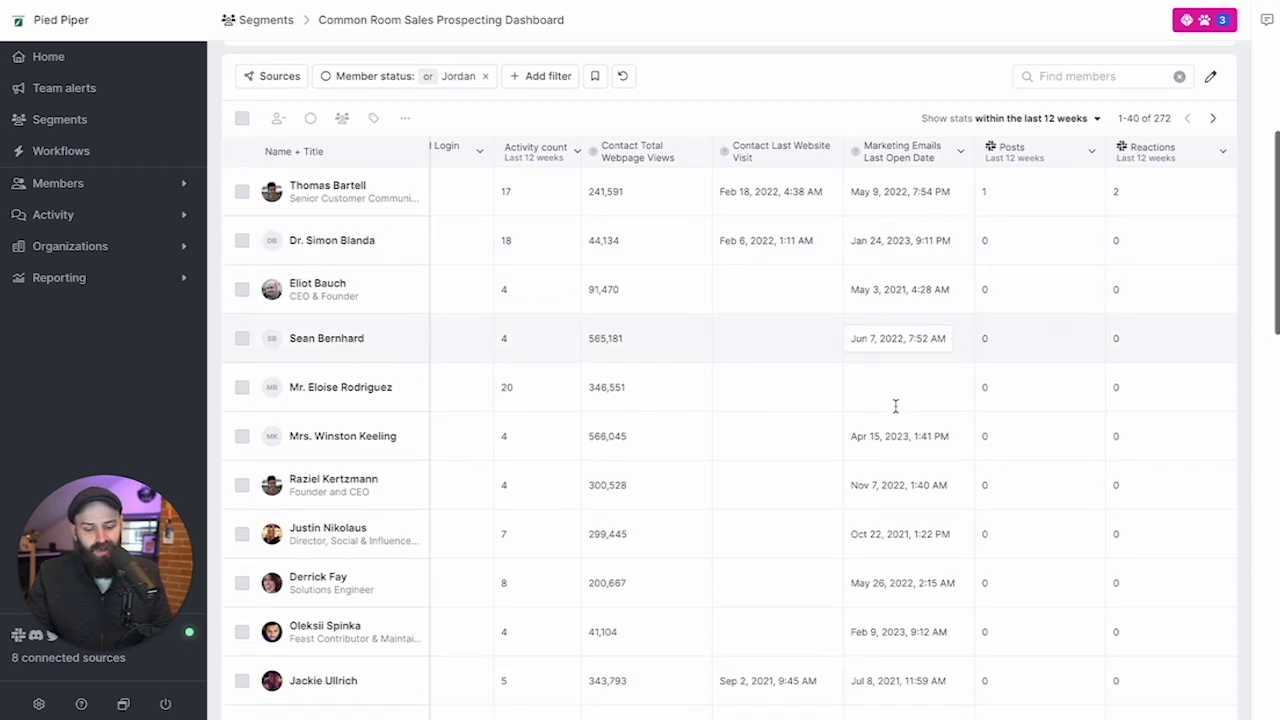
pyautogui.scroll(-1, 918, 399)
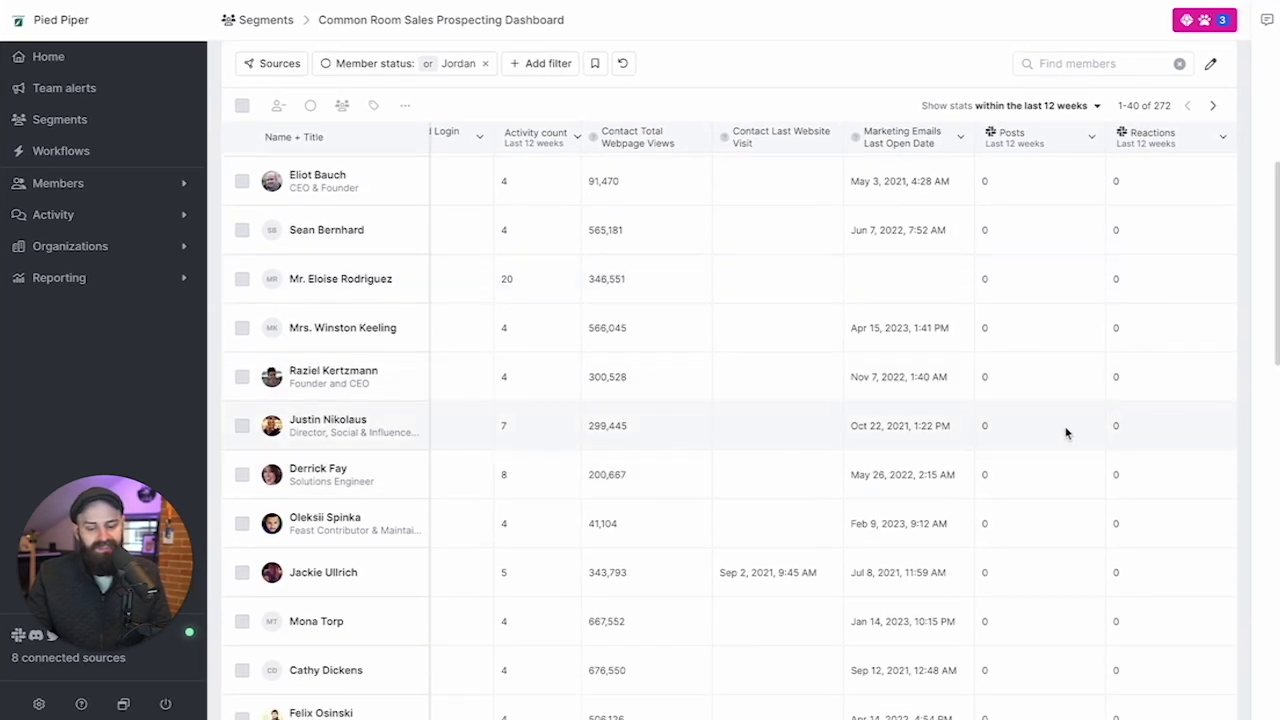
pyautogui.hscroll(-5, 677, 217)
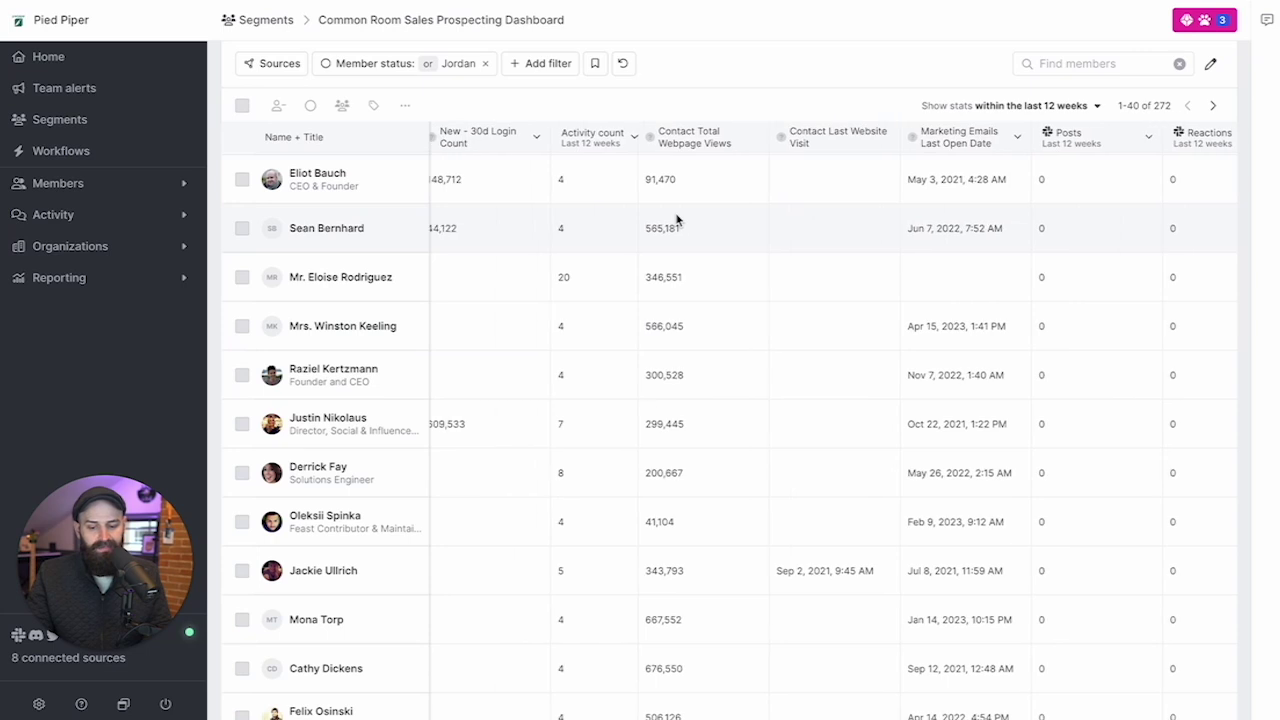
pyautogui.scroll(-3, 463, 371)
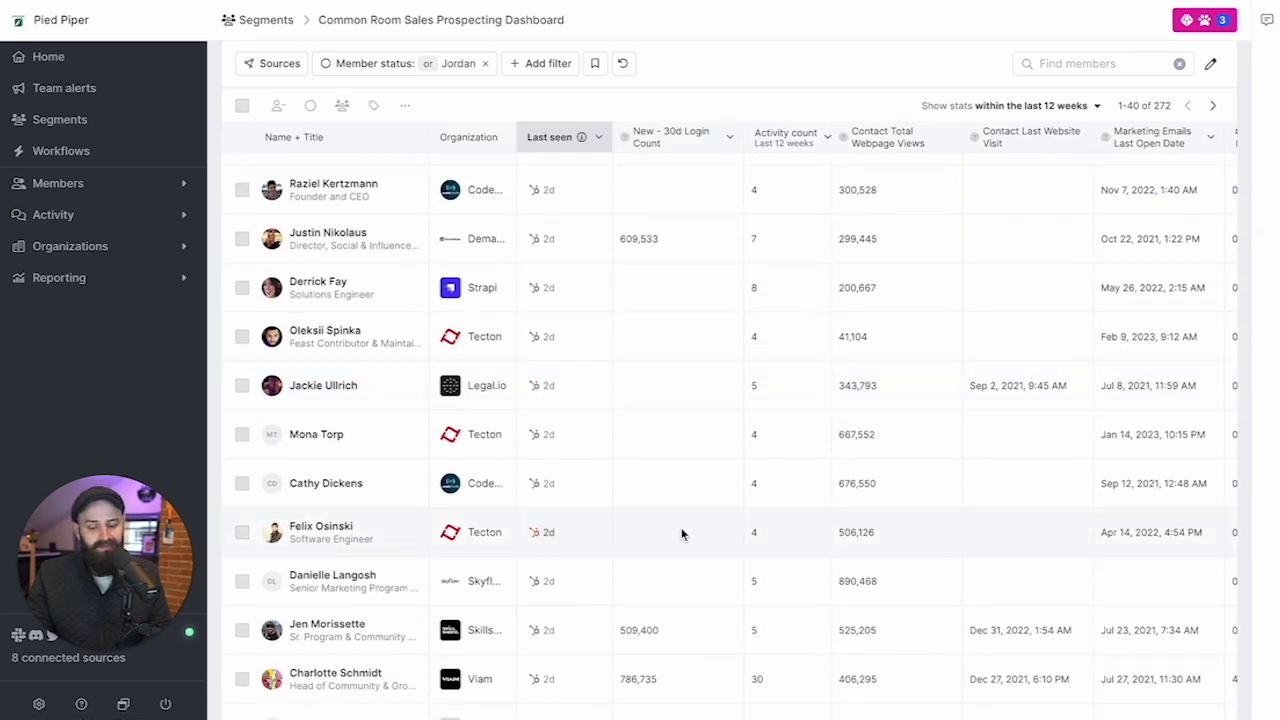
pyautogui.scroll(-5, 646, 468)
pyautogui.scroll(10, 646, 466)
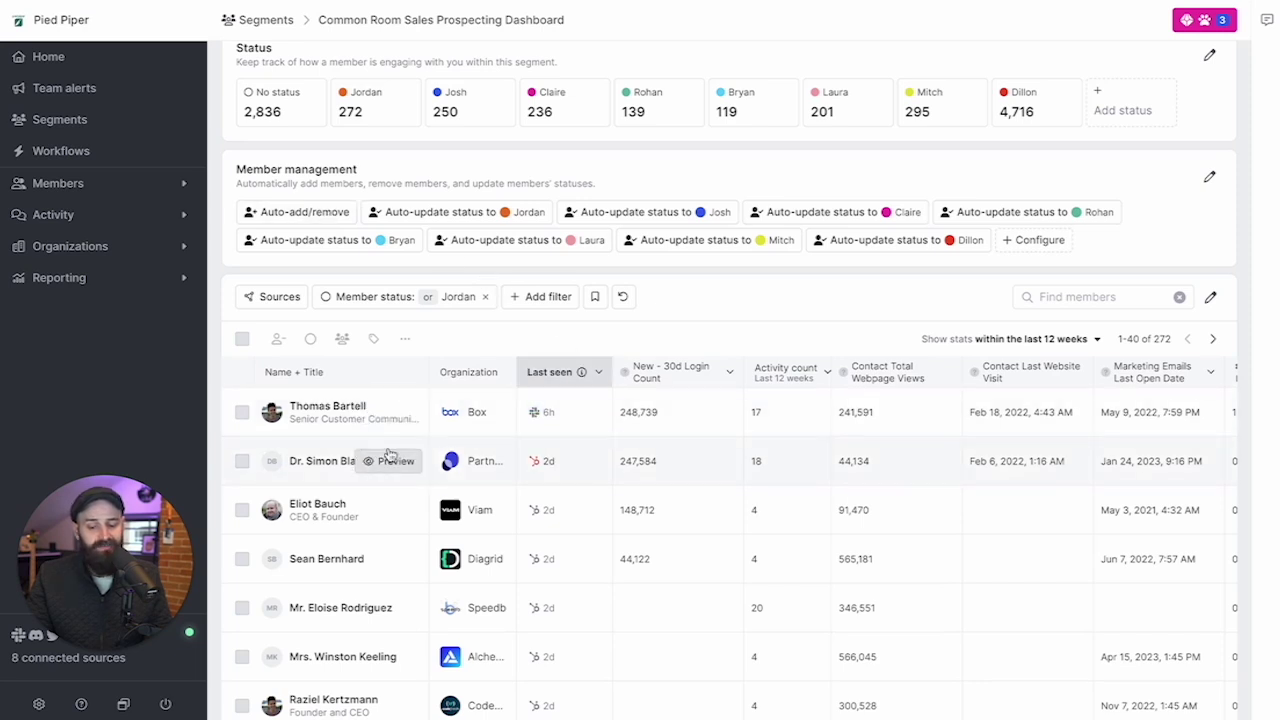
pyautogui.moveTo(560, 418)
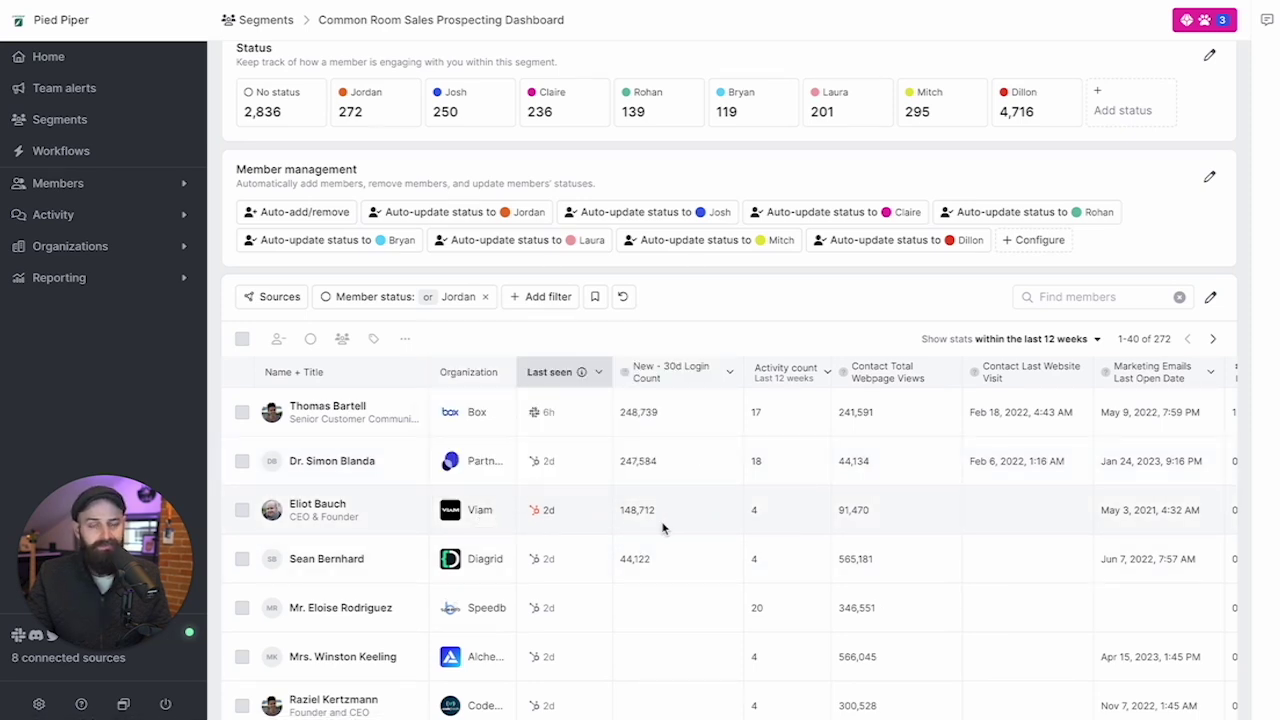
pyautogui.hscroll(5, 662, 528)
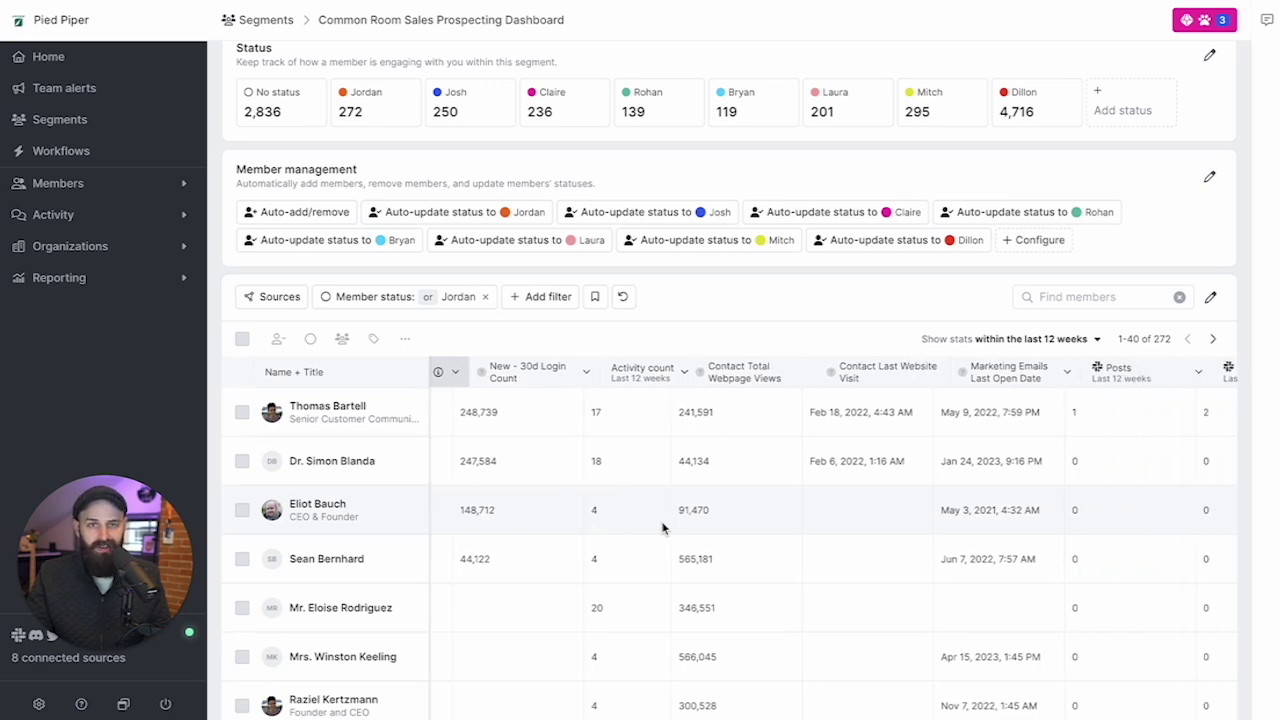
pyautogui.hscroll(-5, 552, 528)
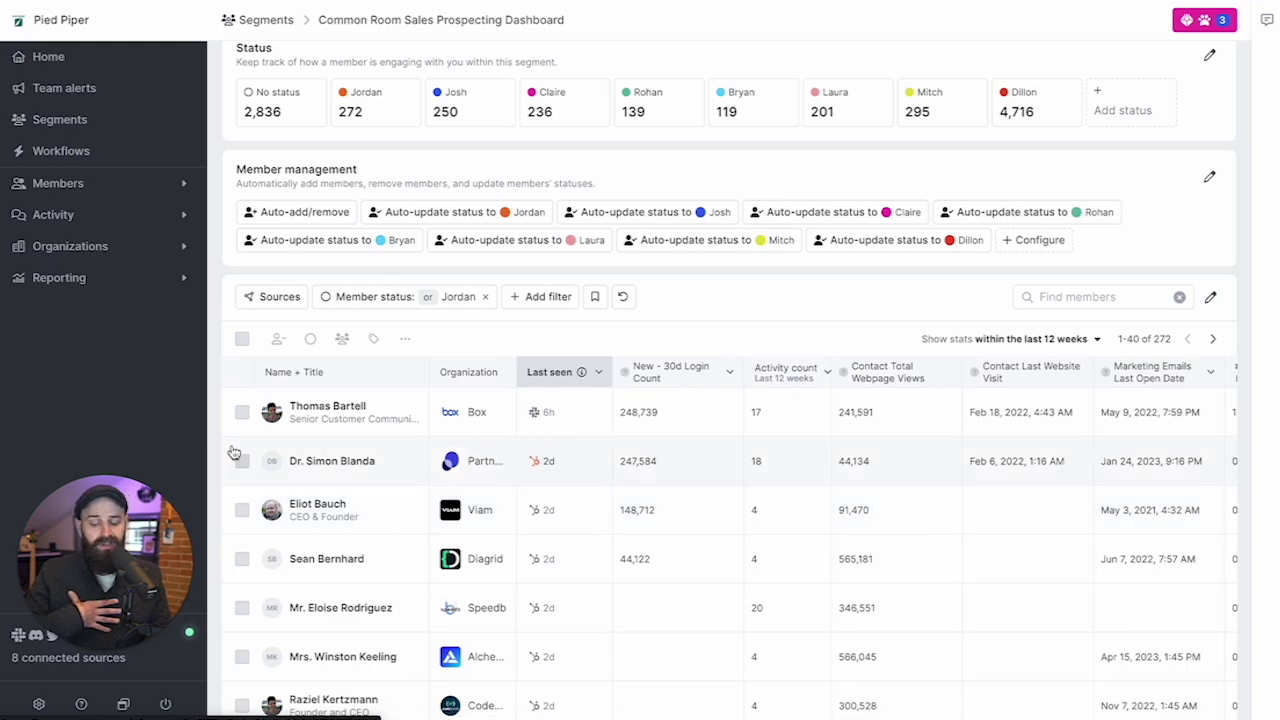
pyautogui.click(298, 410)
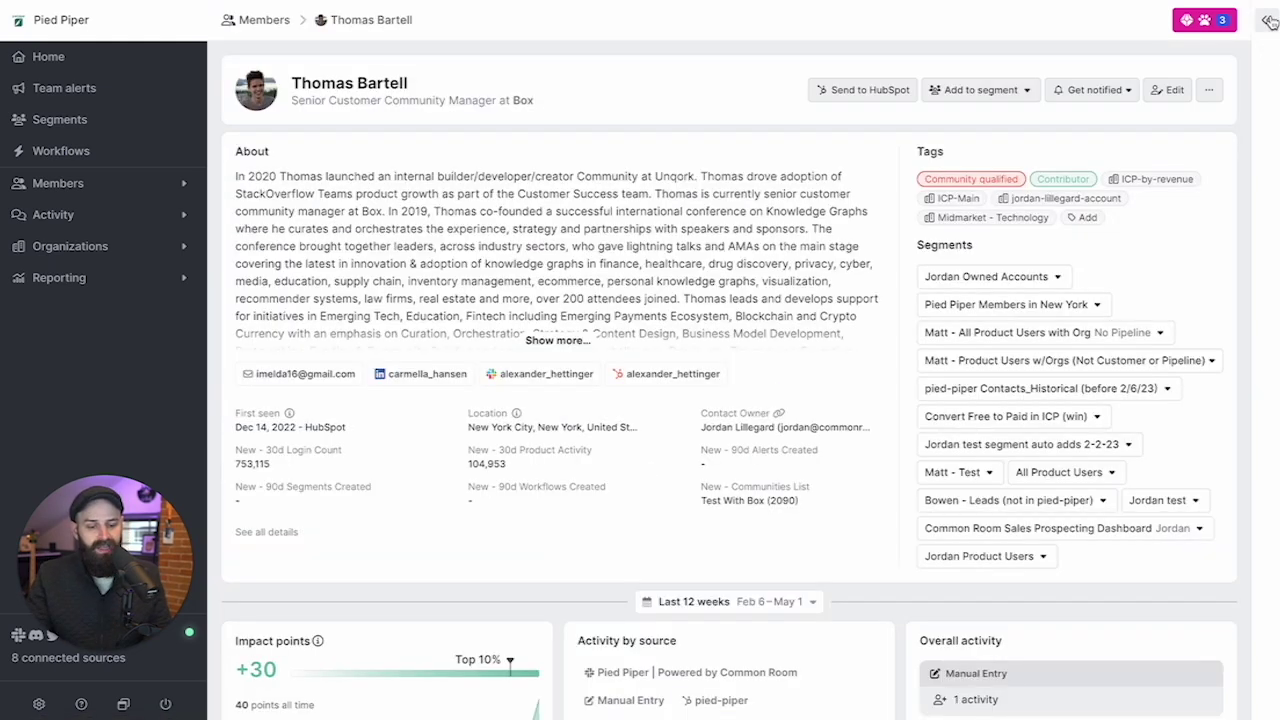
pyautogui.click(1268, 21)
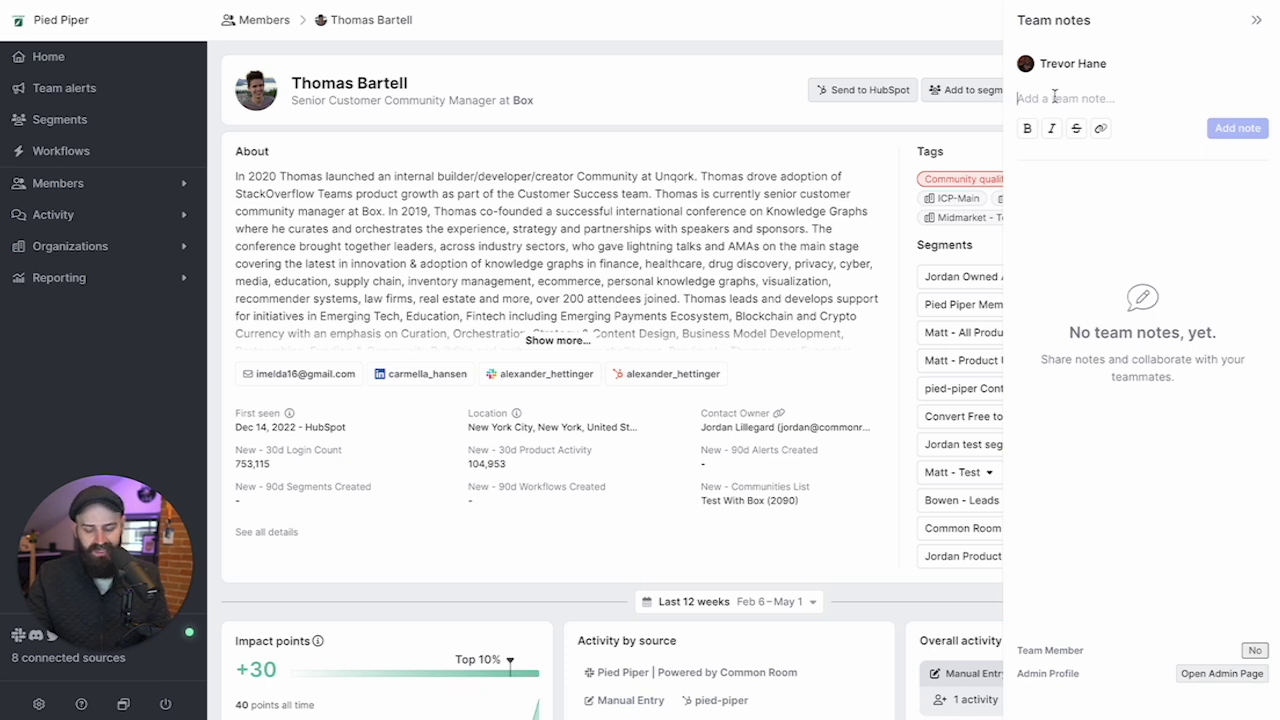
pyautogui.press('Return')
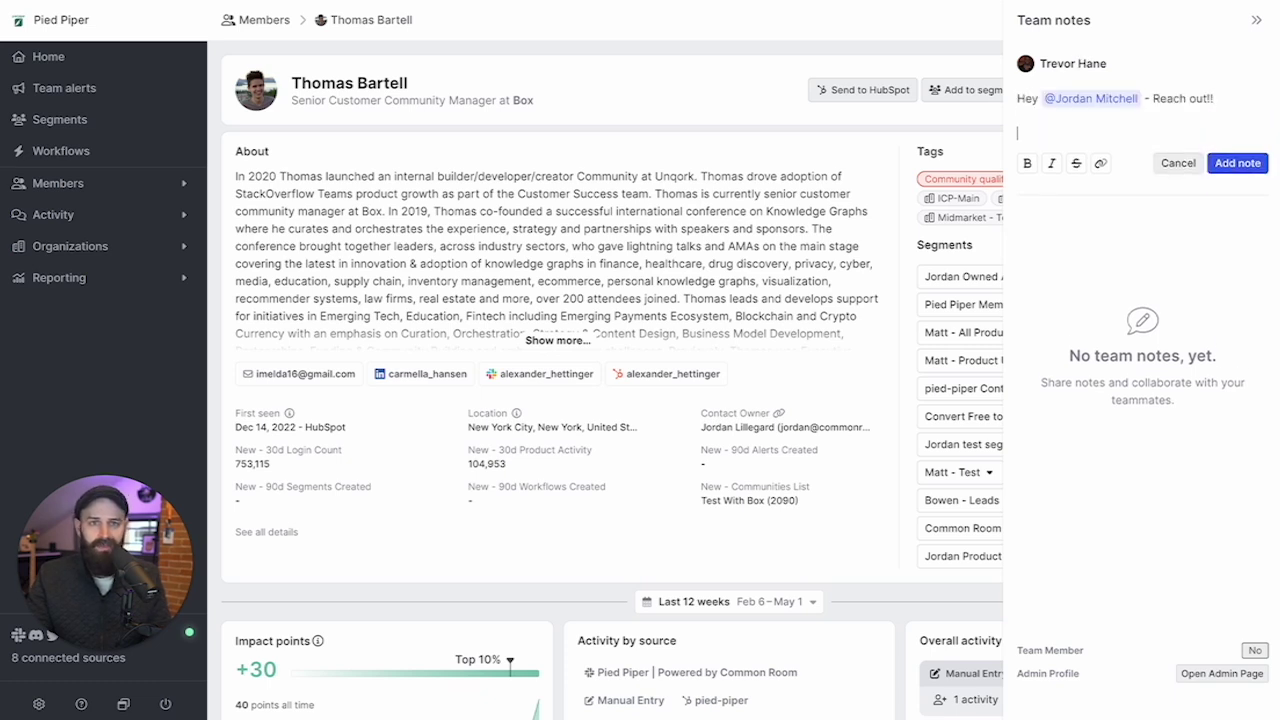
pyautogui.write('-')
pyautogui.press('Return')
pyautogui.write('C')
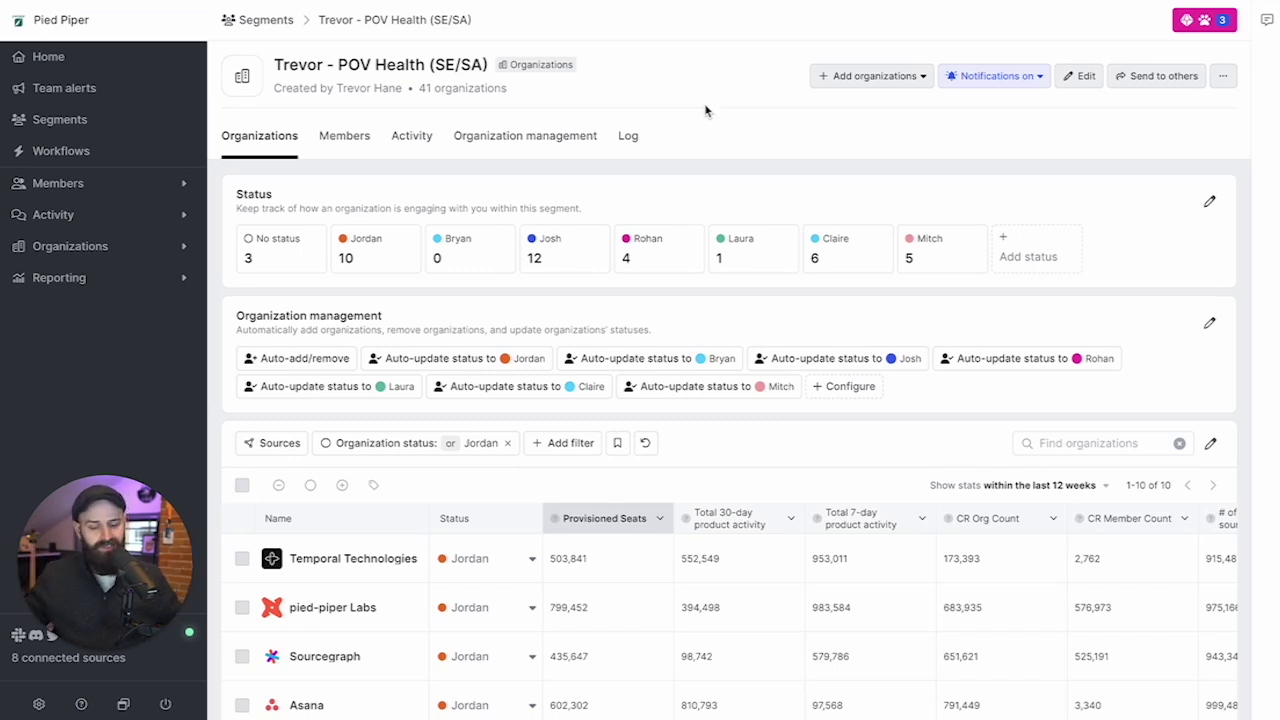
pyautogui.scroll(-1, 748, 171)
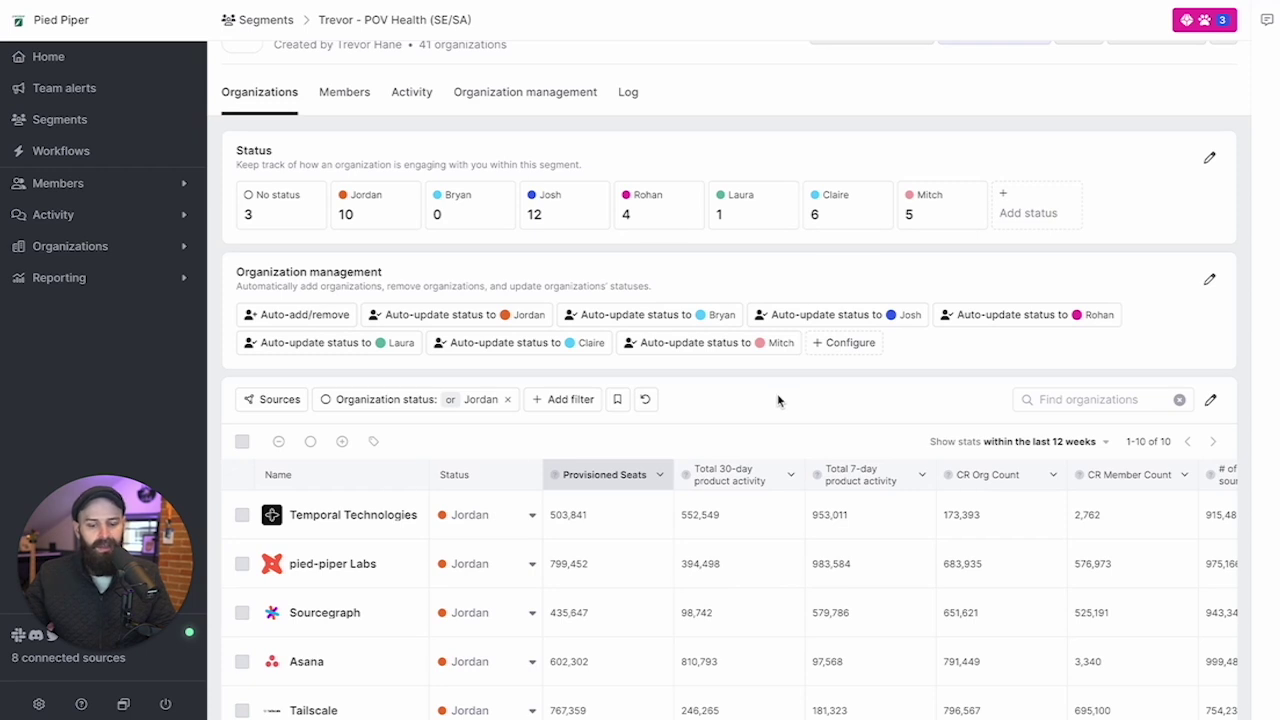
# Filter the POV Health segment to the rep status with 6 organizations and scan the table columns.
pyautogui.click(860, 212)
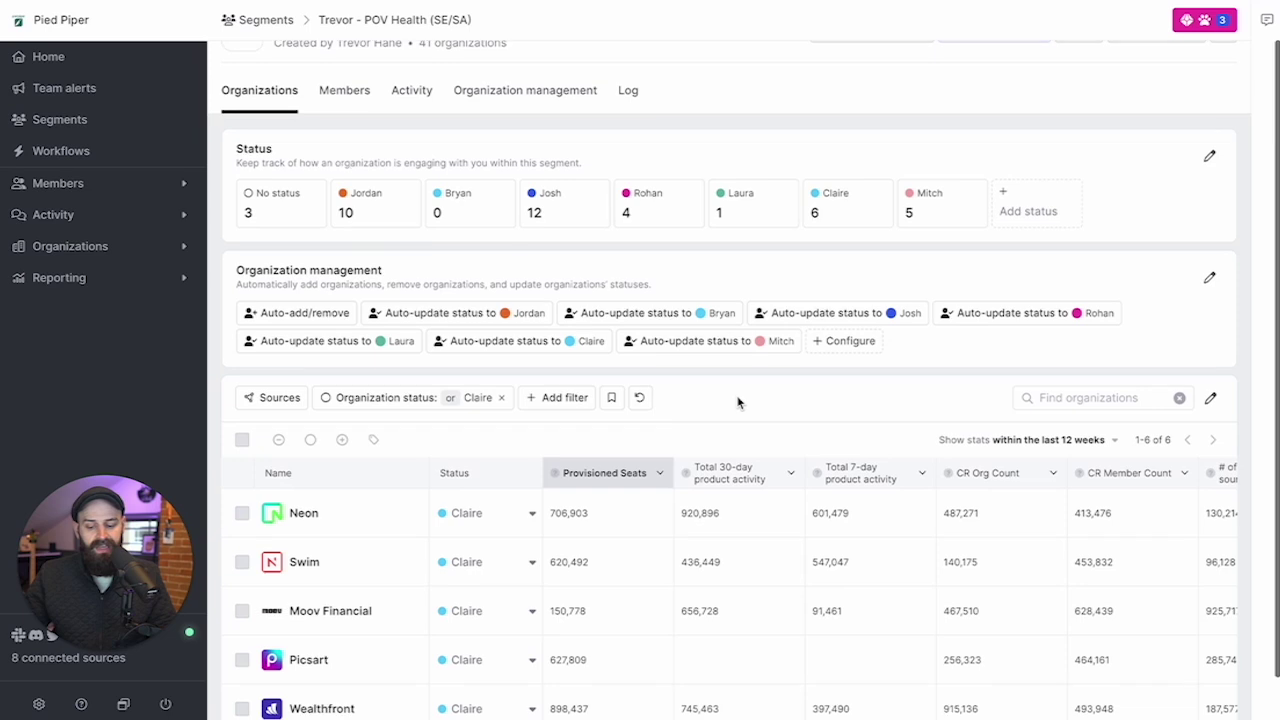
pyautogui.scroll(-1, 738, 401)
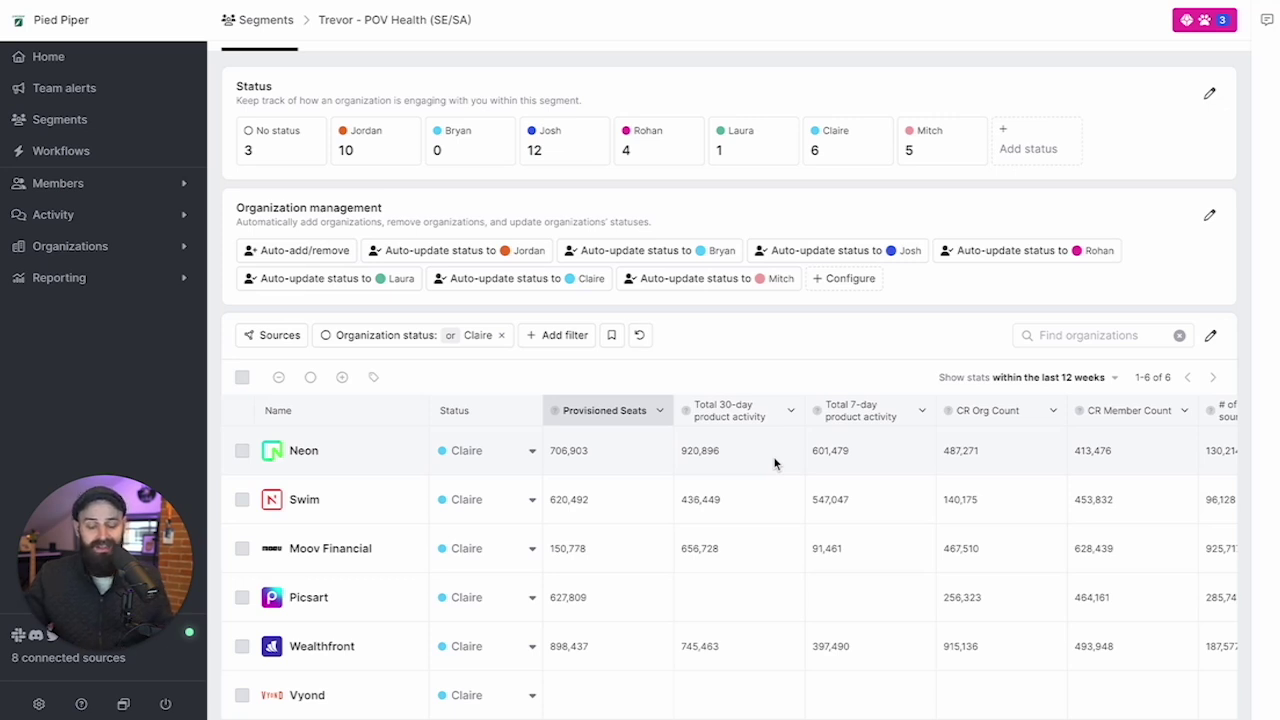
pyautogui.hscroll(5, 775, 463)
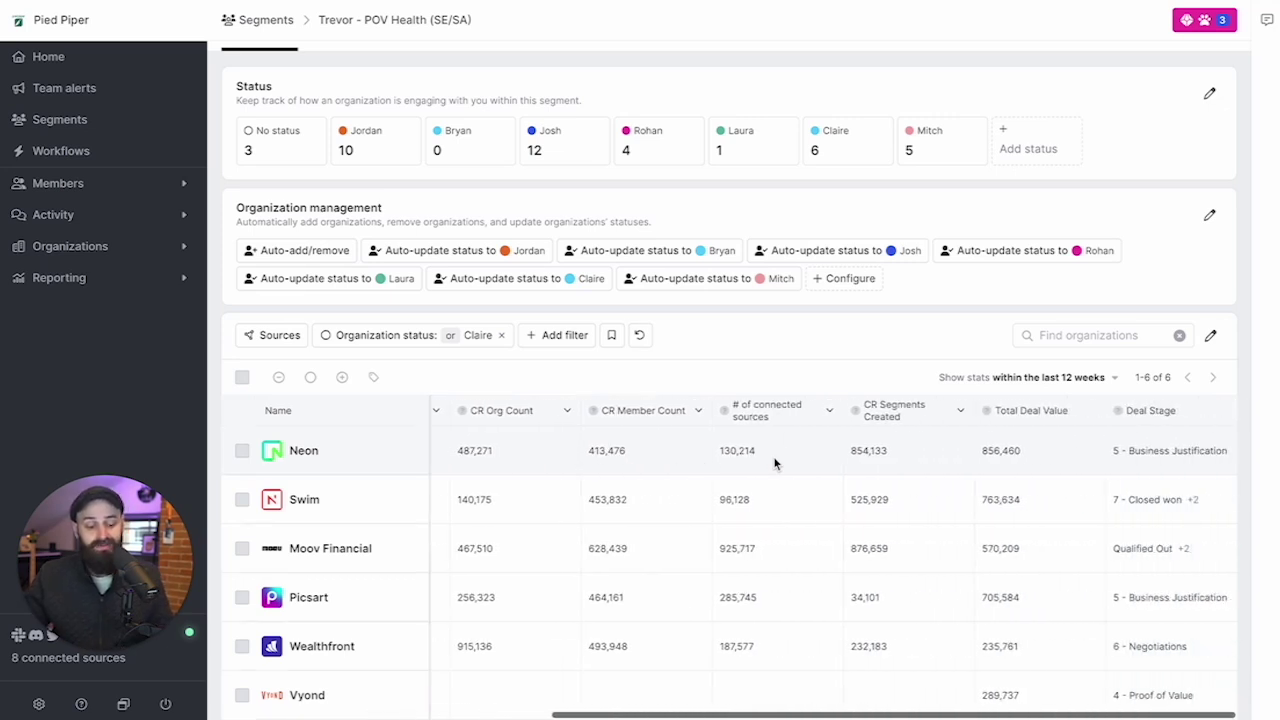
pyautogui.hscroll(-5, 775, 463)
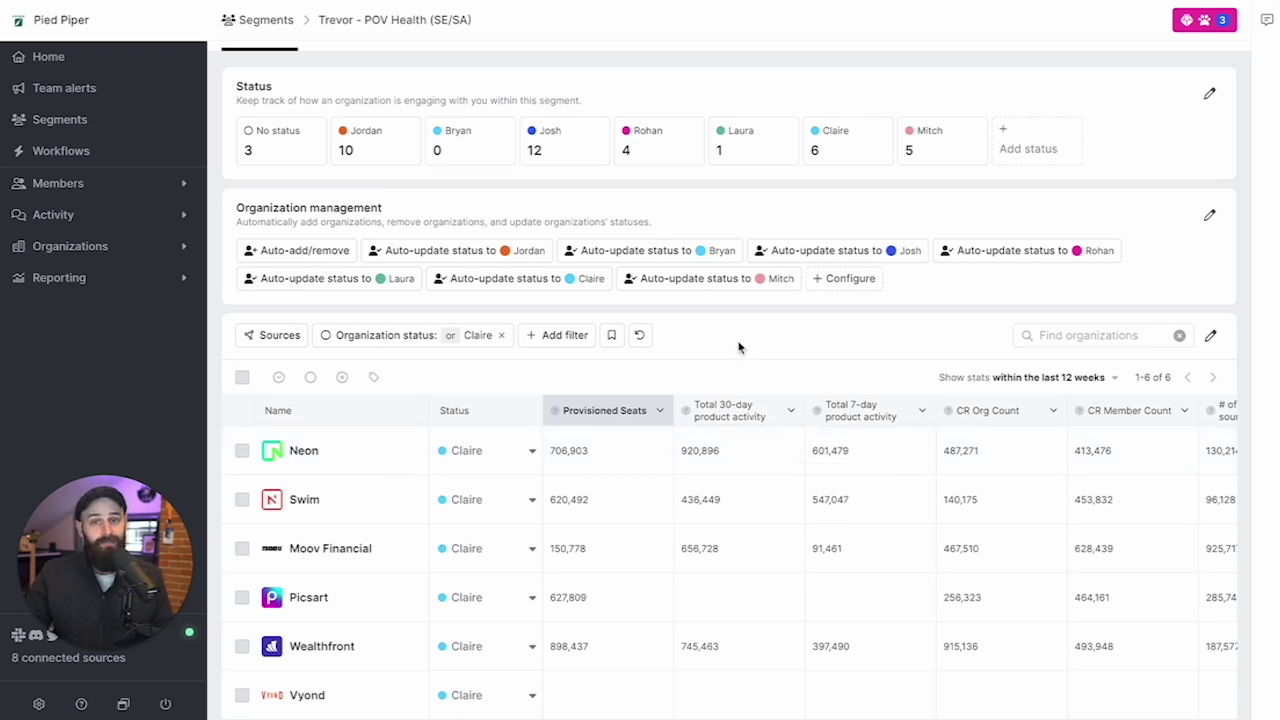
pyautogui.scroll(2, 700, 250)
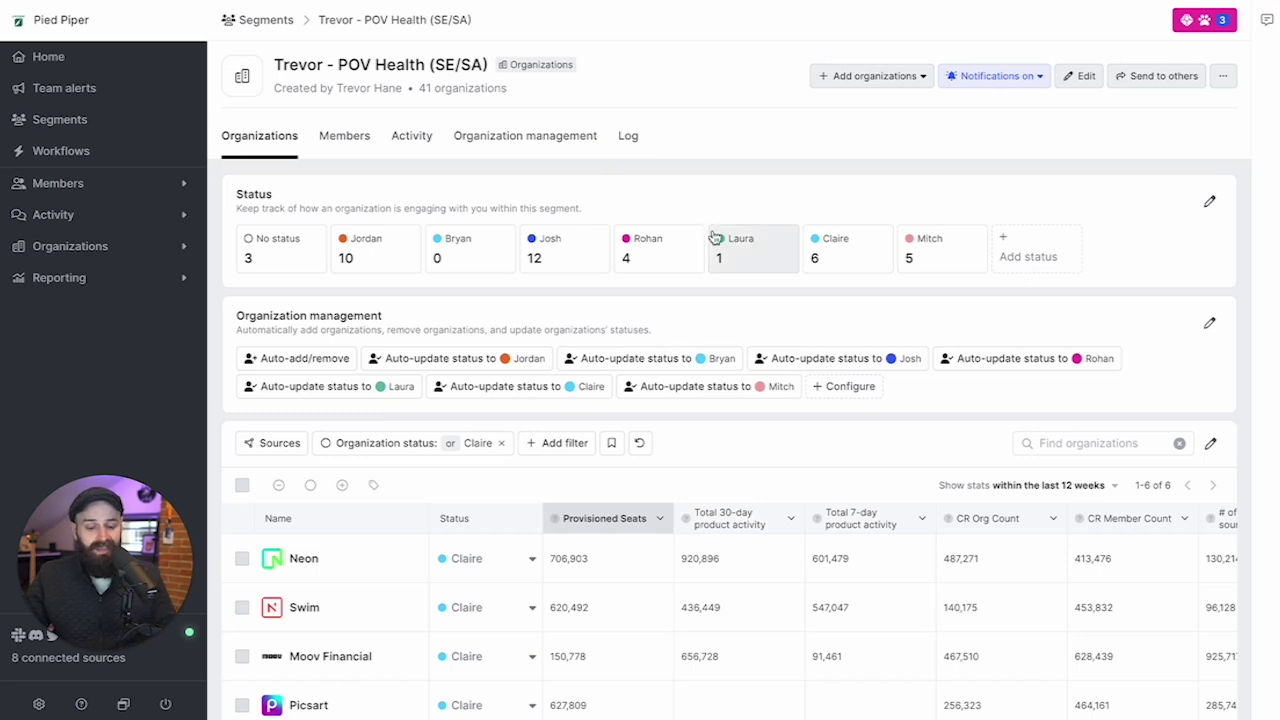
# Switch the filter to the rep status with 12 organizations and scroll the list.
pyautogui.click(560, 255)
pyautogui.scroll(-1, 755, 500)
pyautogui.scroll(-1, 860, 603)
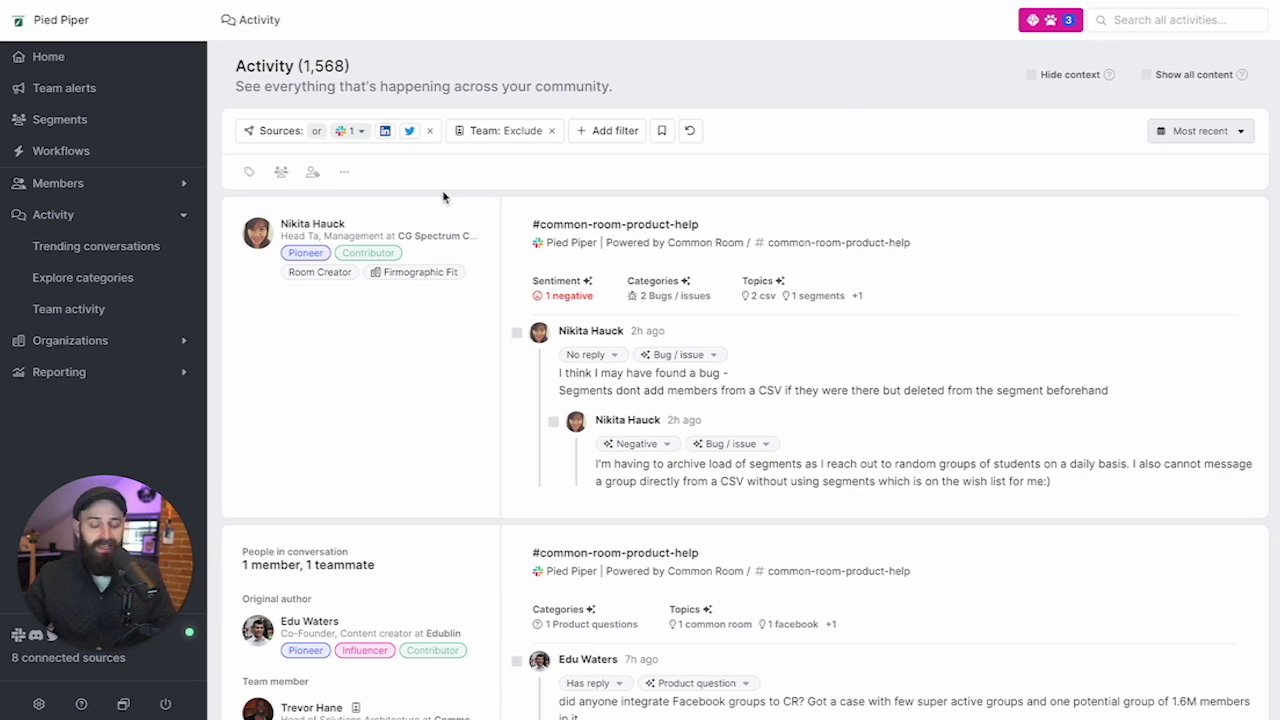
# Check which sources feed the activity list in the Sources filter.
pyautogui.click(306, 140)
pyautogui.scroll(-1, 345, 318)
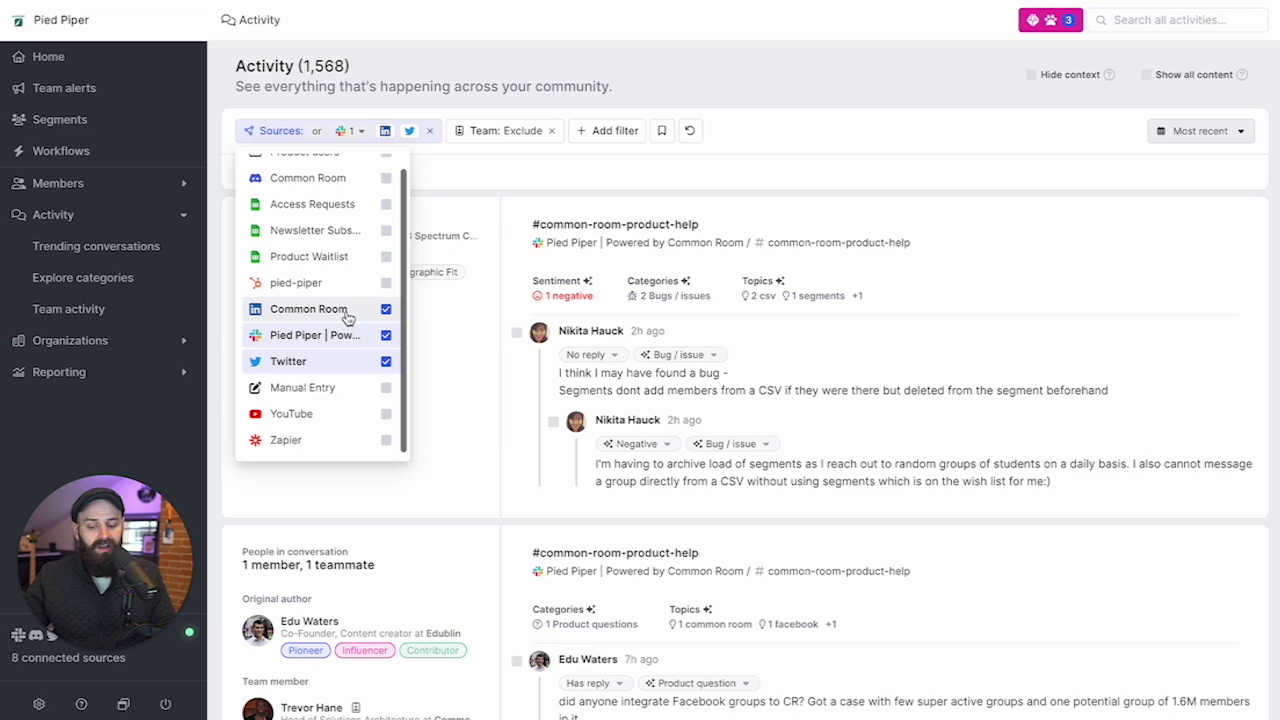
pyautogui.scroll(1, 345, 318)
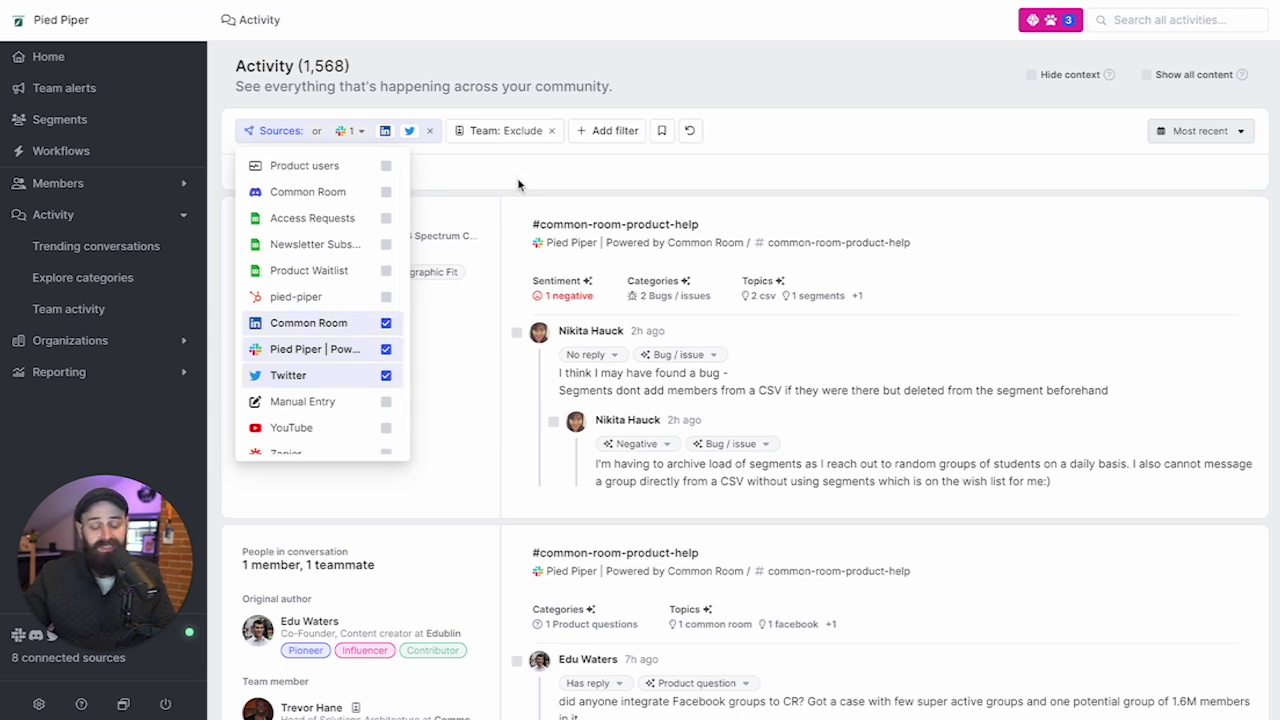
pyautogui.click(518, 184)
# Scroll the activity feed, then go to the product questions and bugs alert.
pyautogui.scroll(-1, 886, 237)
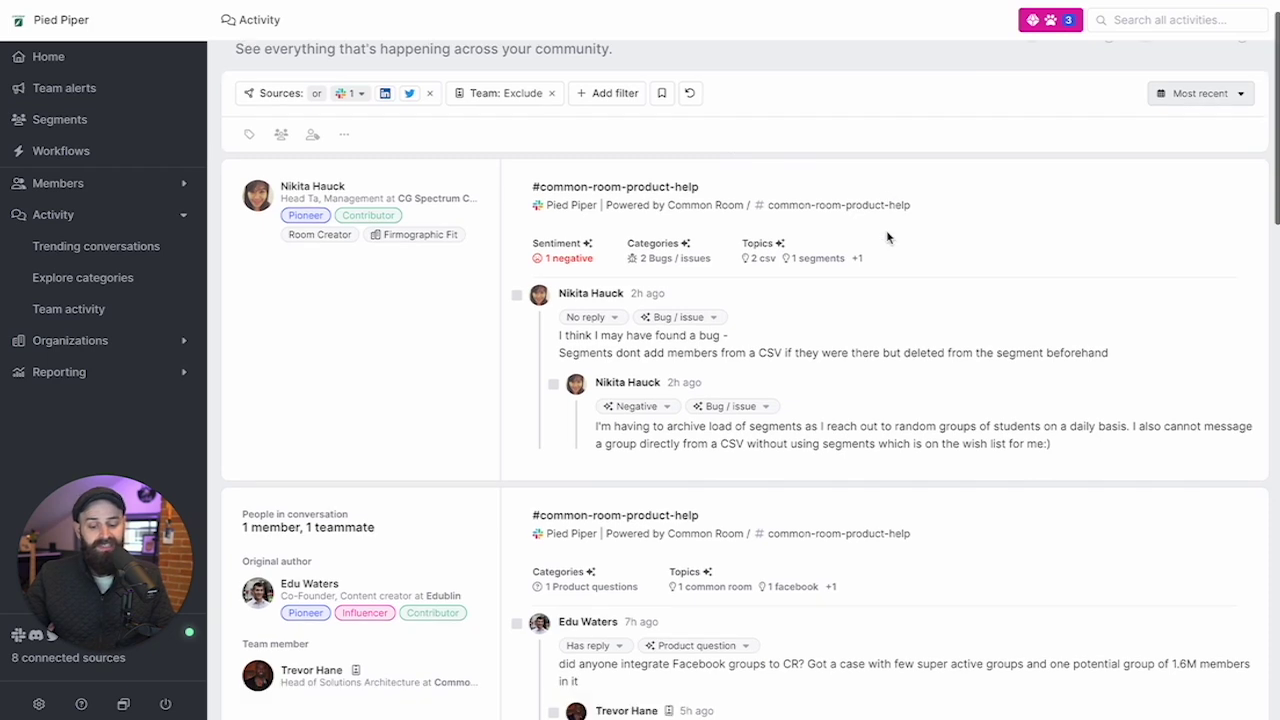
pyautogui.scroll(-3, 908, 337)
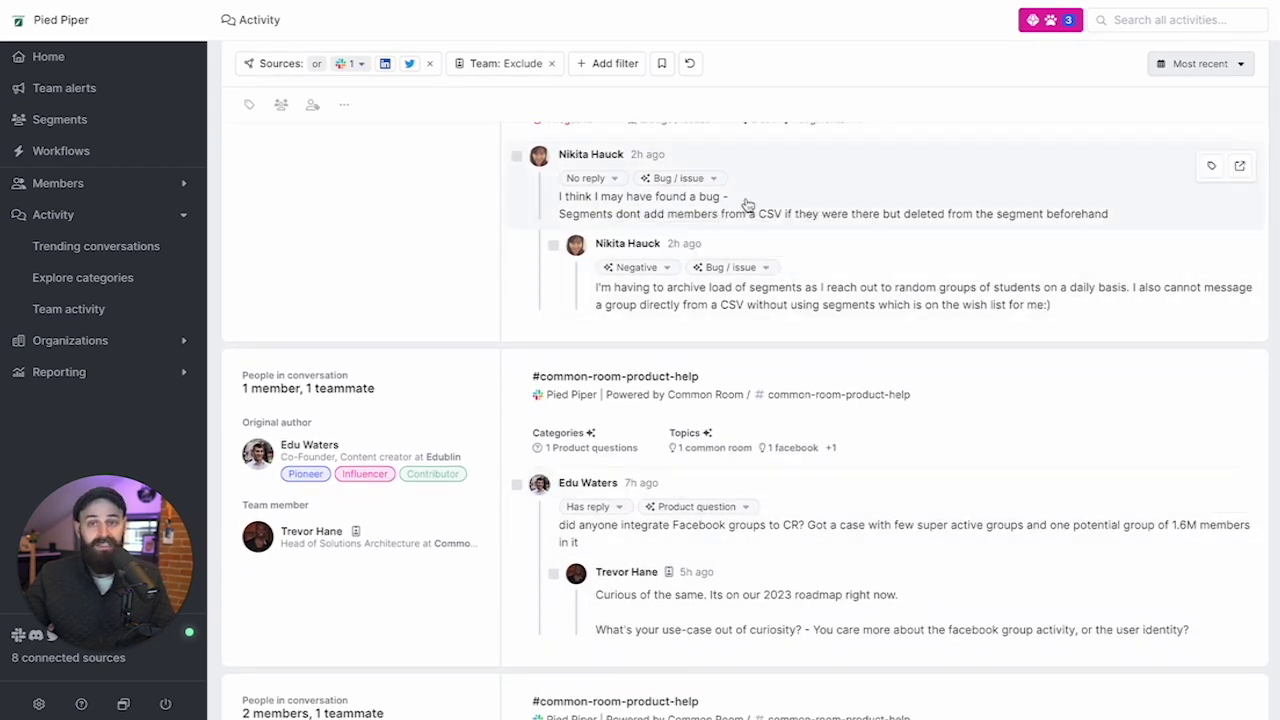
pyautogui.scroll(2, 836, 62)
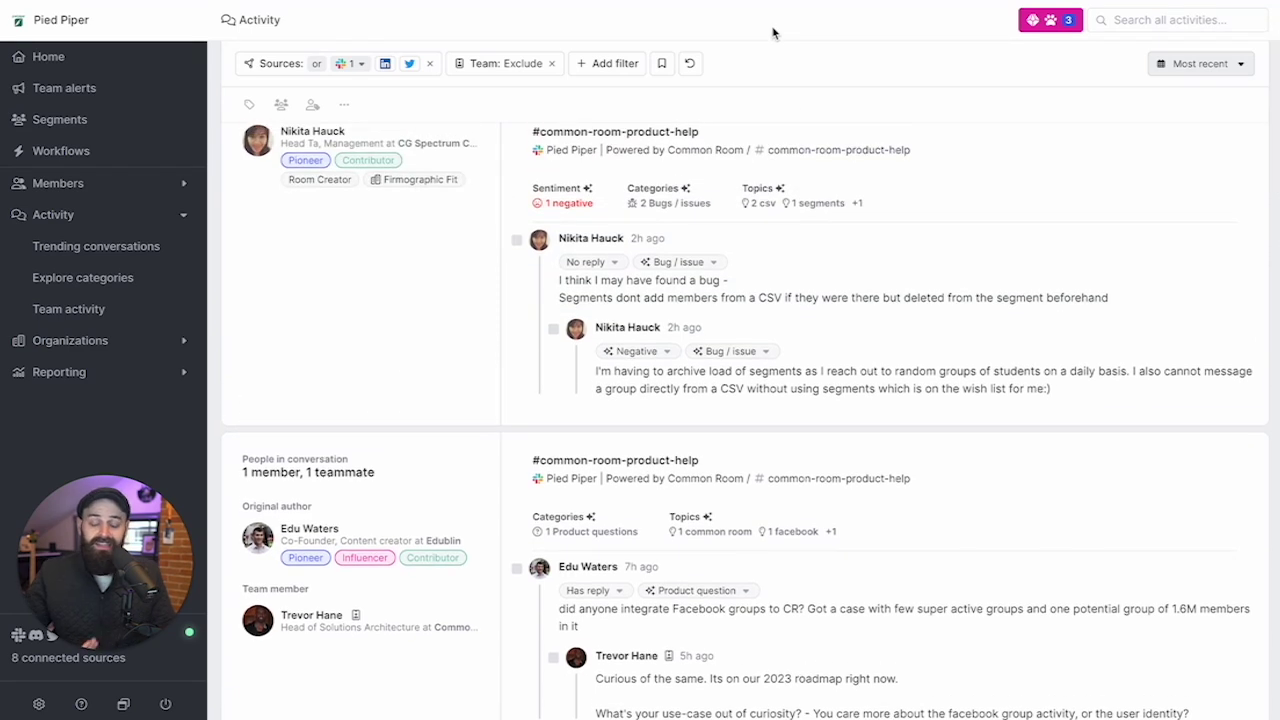
pyautogui.hotkey('alt', 'Left')
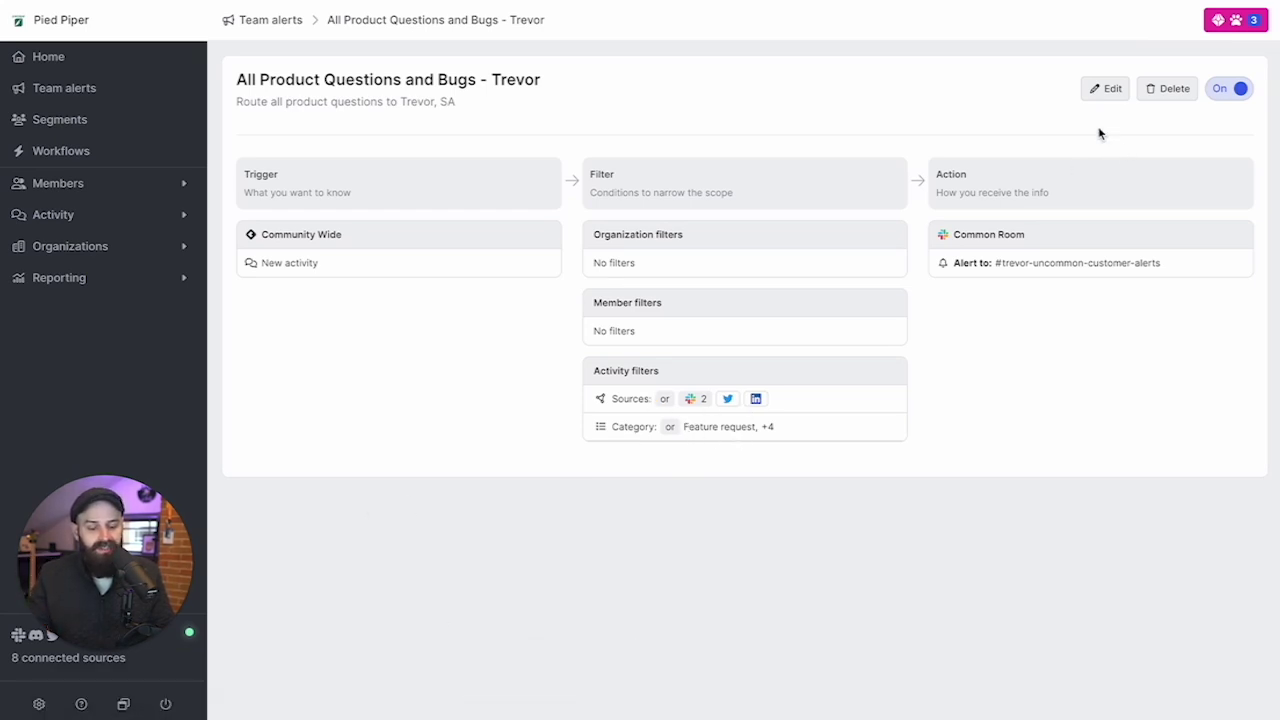
# Edit the product questions and bugs alert and review its activity category options.
pyautogui.click(1107, 88)
pyautogui.click(728, 457)
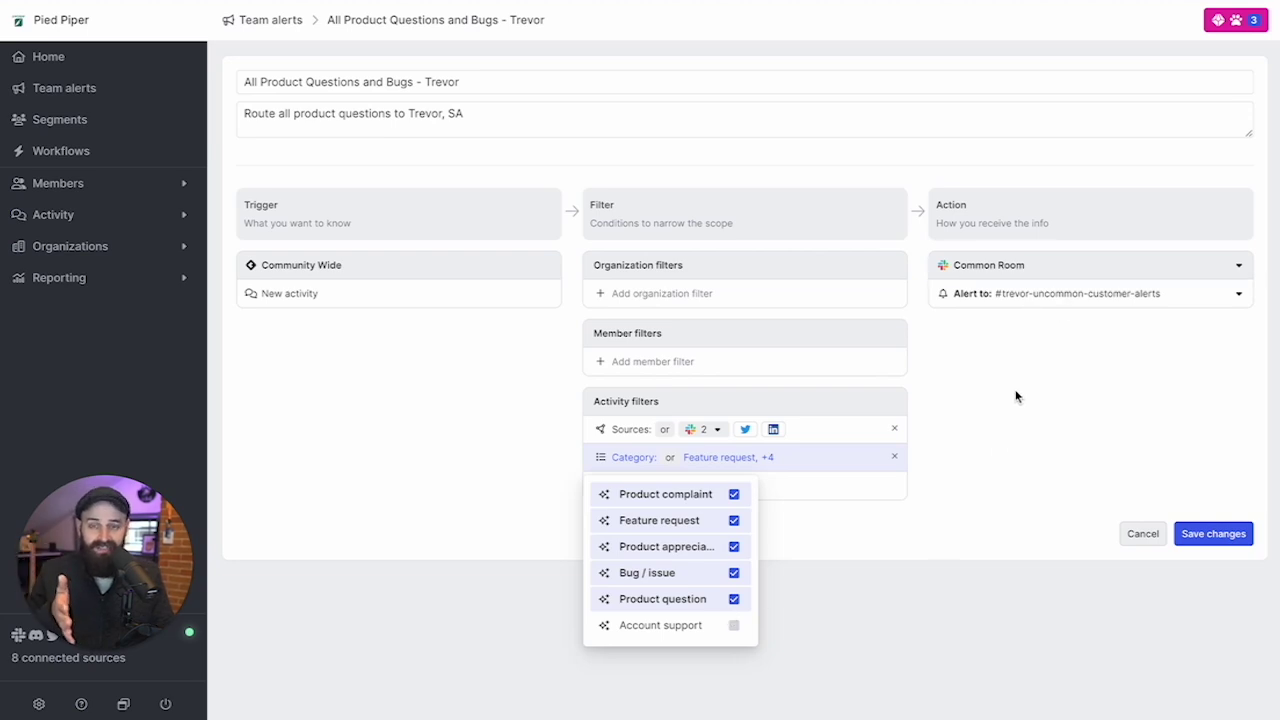
pyautogui.click(879, 576)
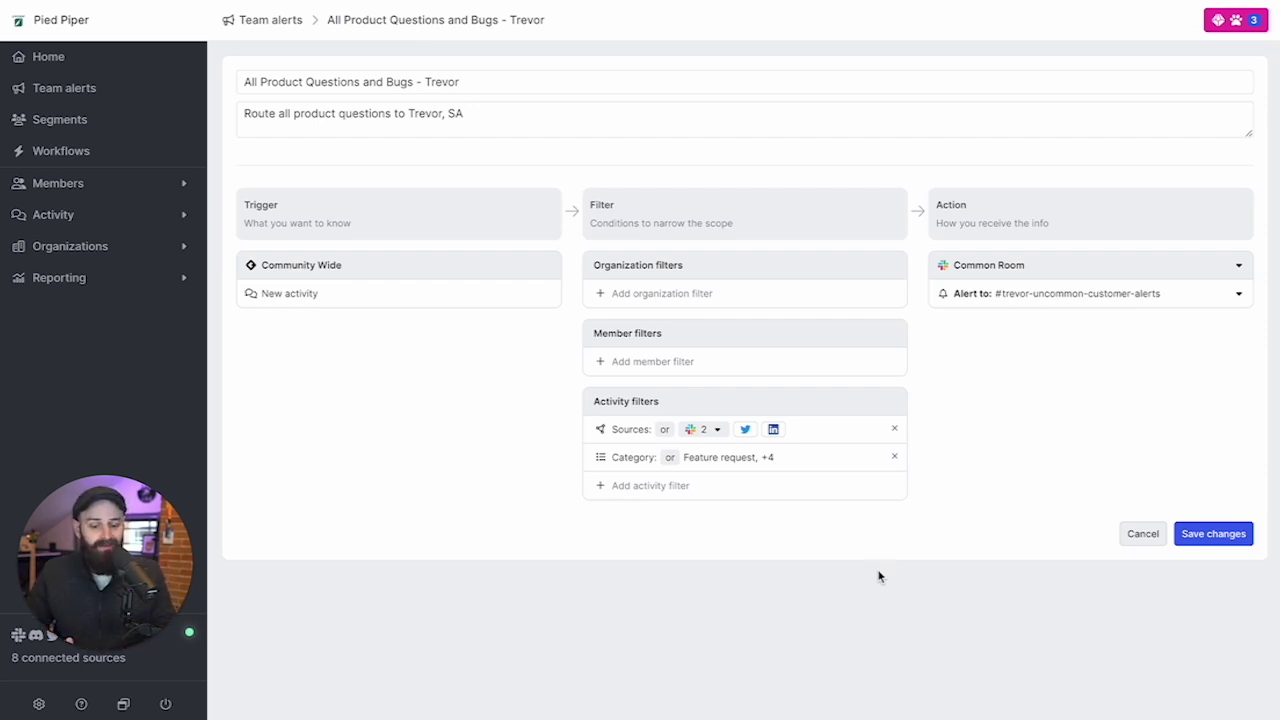
pyautogui.click(743, 462)
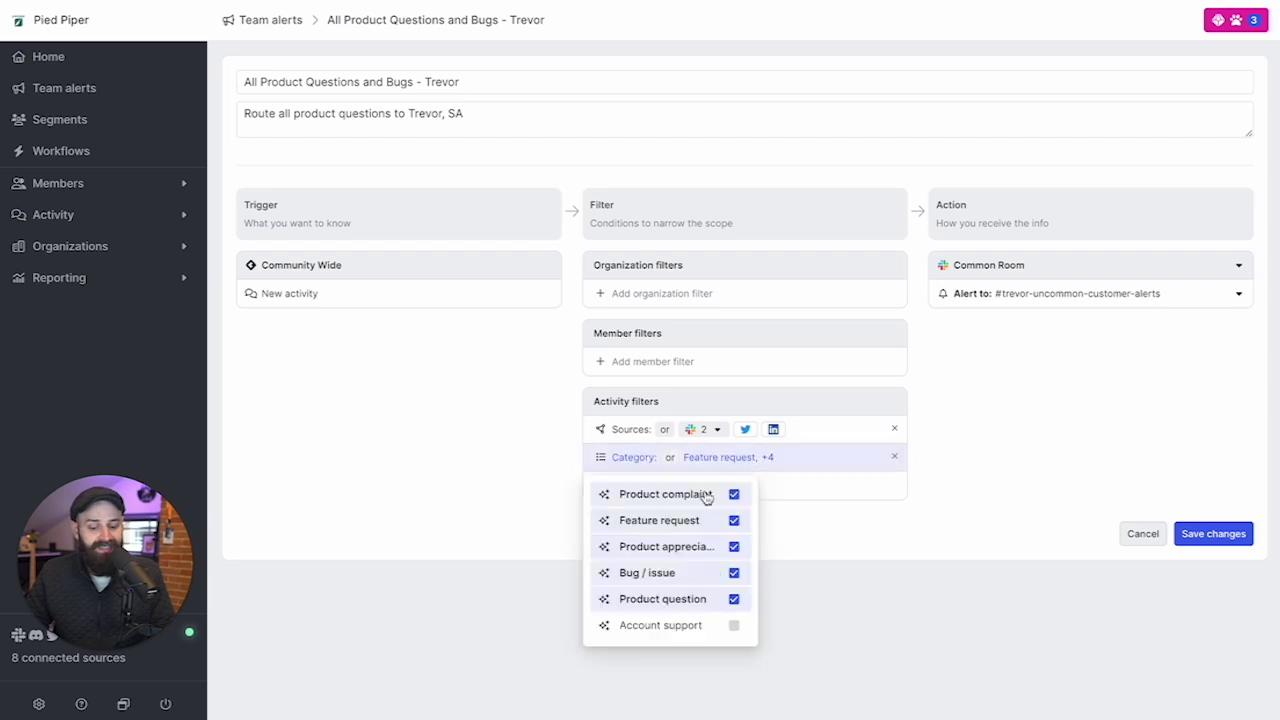
pyautogui.click(902, 580)
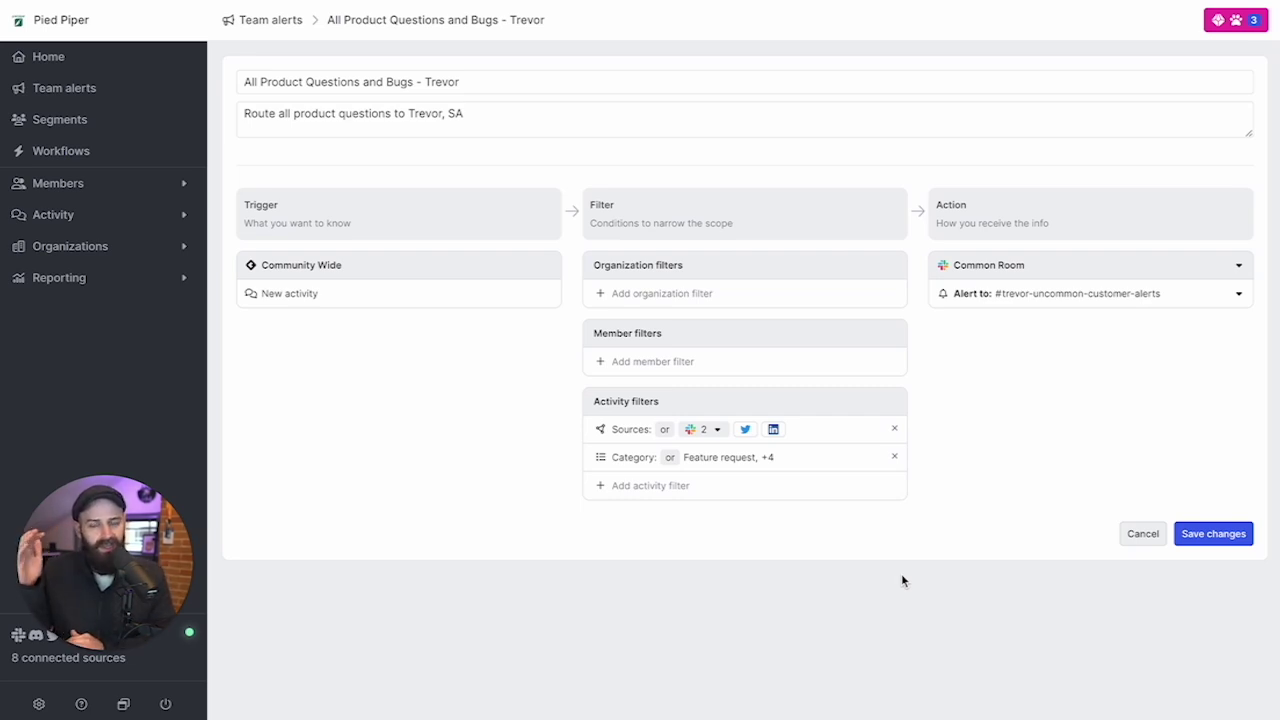
pyautogui.click(795, 466)
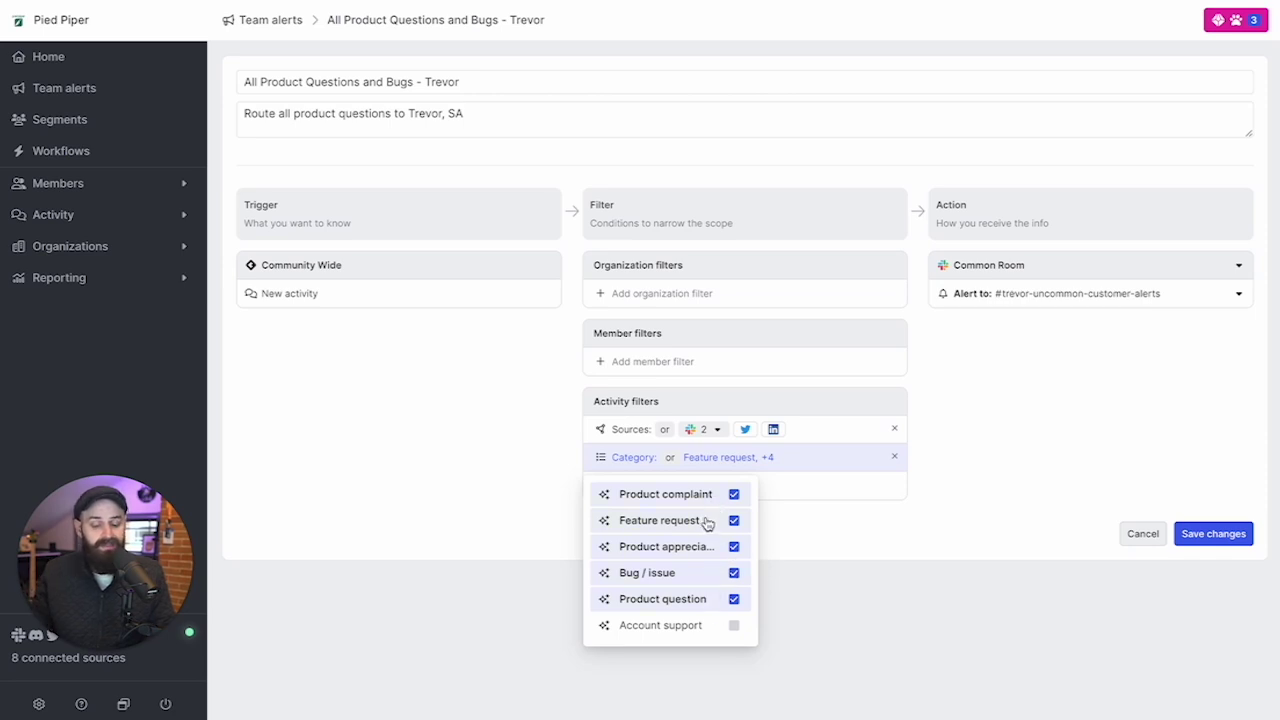
pyautogui.click(896, 603)
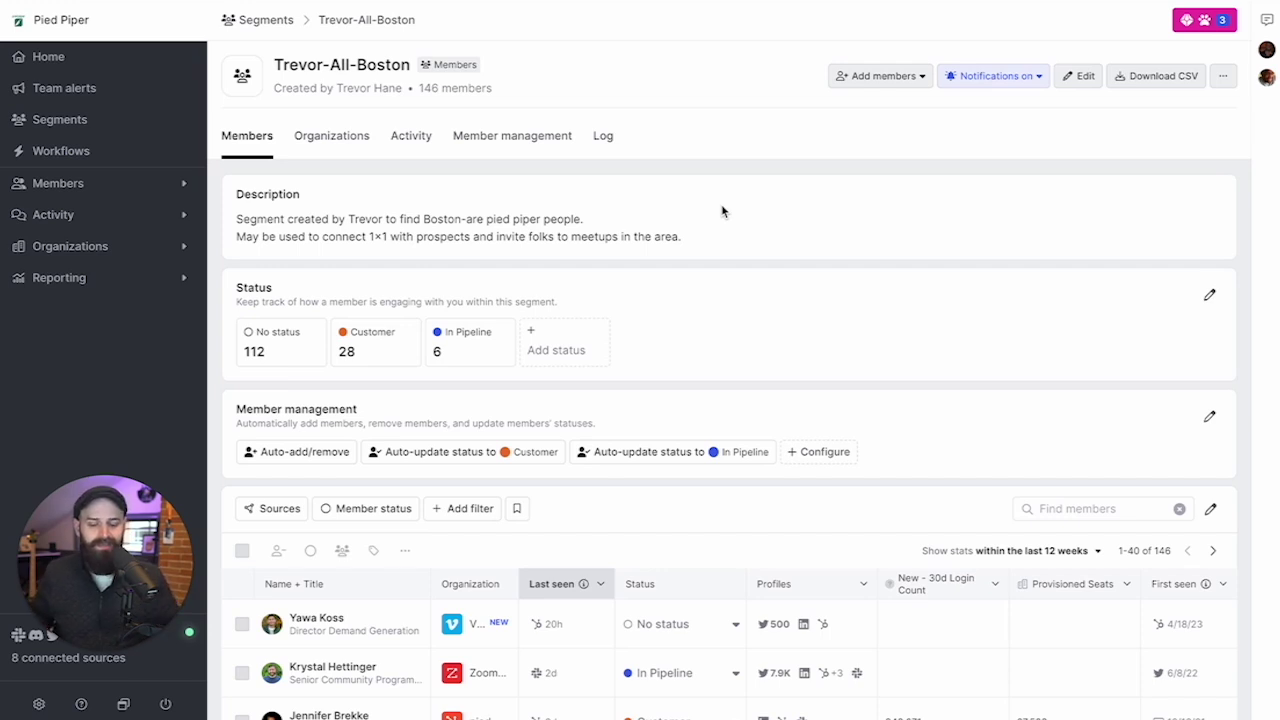
pyautogui.click(993, 75)
pyautogui.click(1016, 215)
pyautogui.click(743, 142)
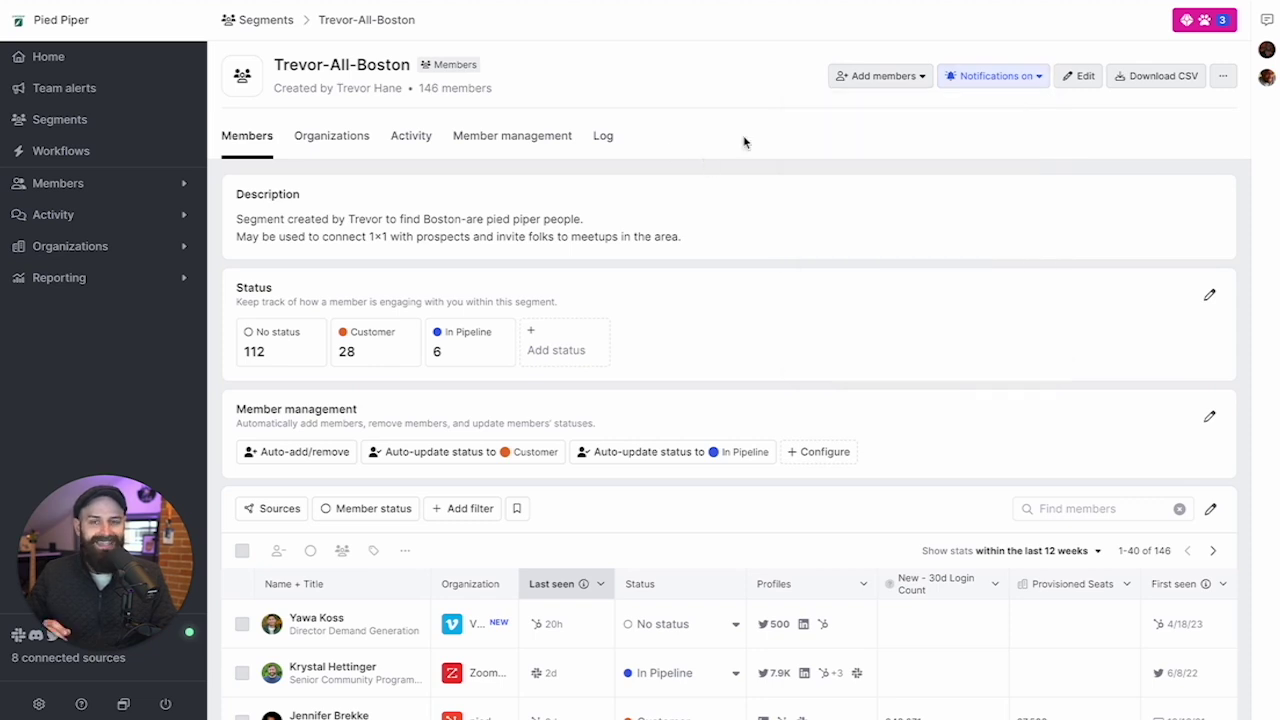
pyautogui.scroll(-3, 760, 134)
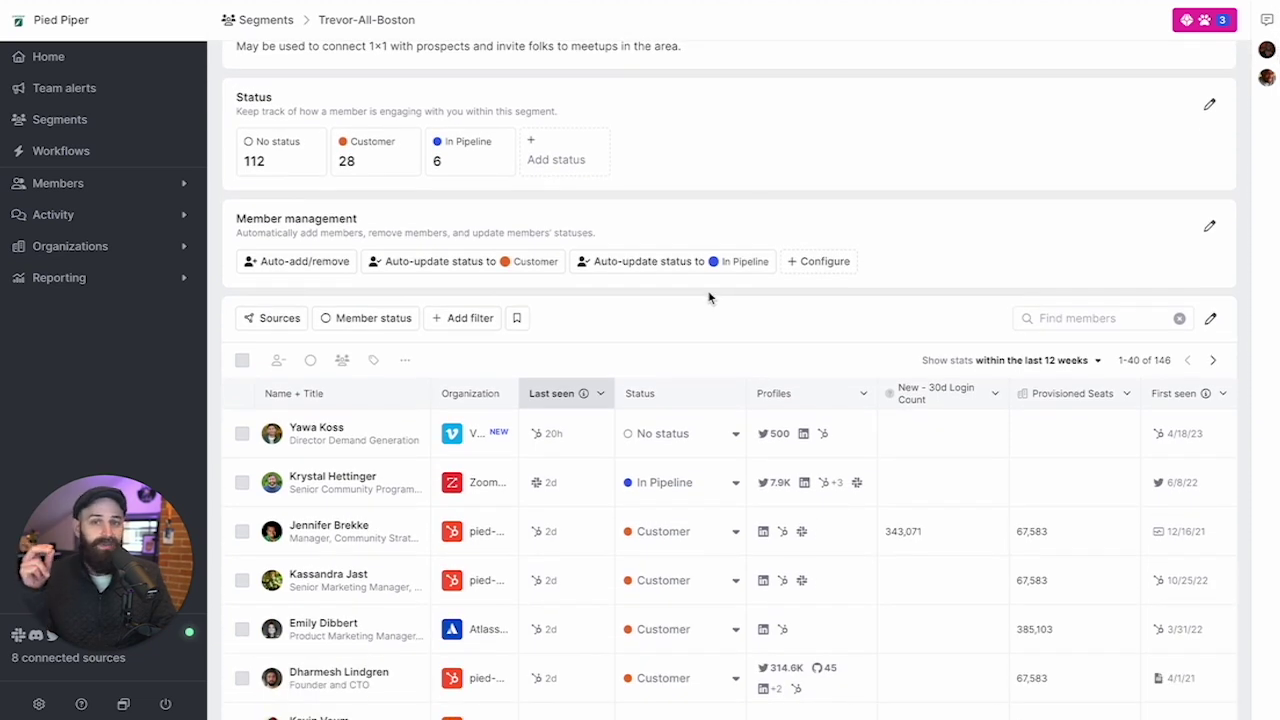
pyautogui.scroll(-1, 708, 297)
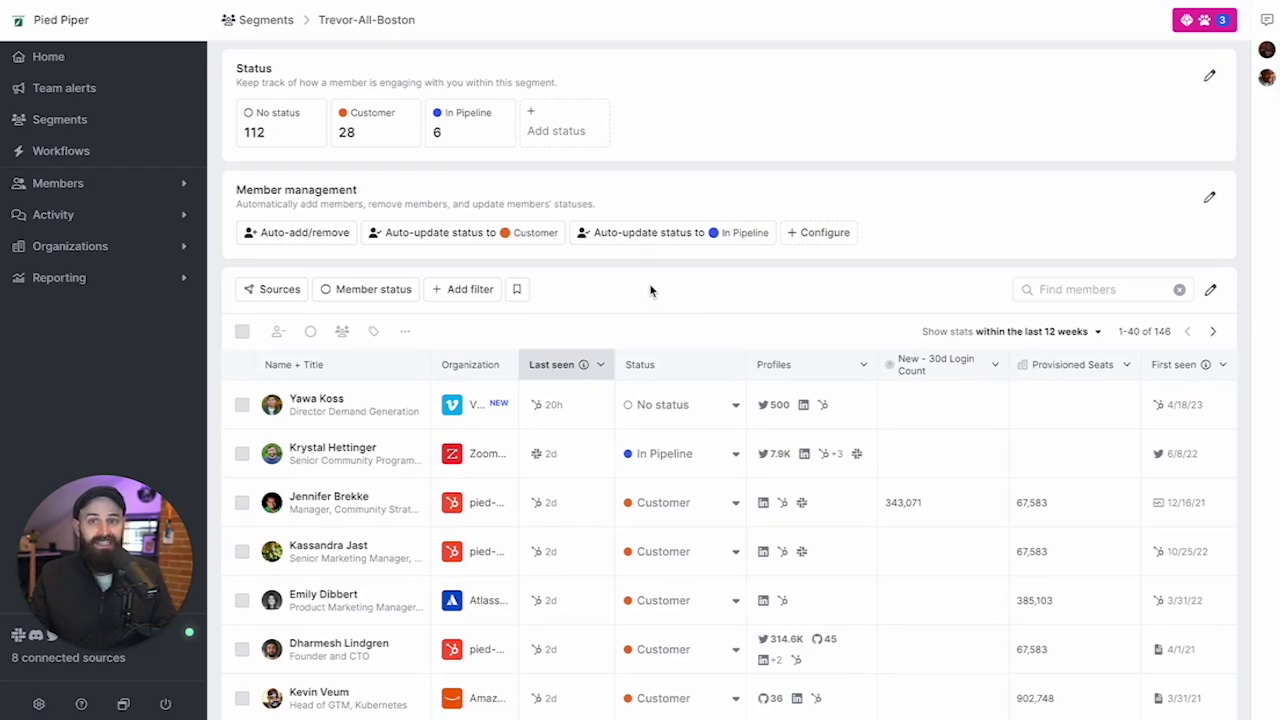
pyautogui.scroll(-1, 650, 290)
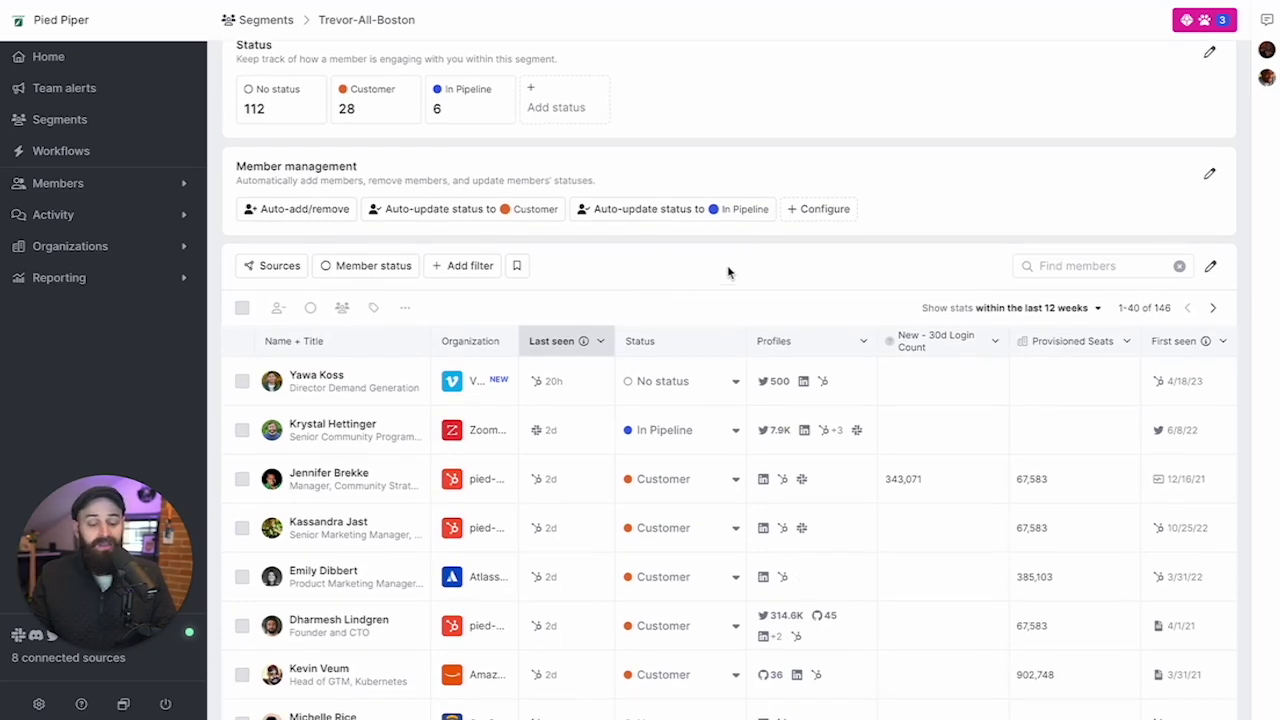
pyautogui.scroll(-1, 457, 460)
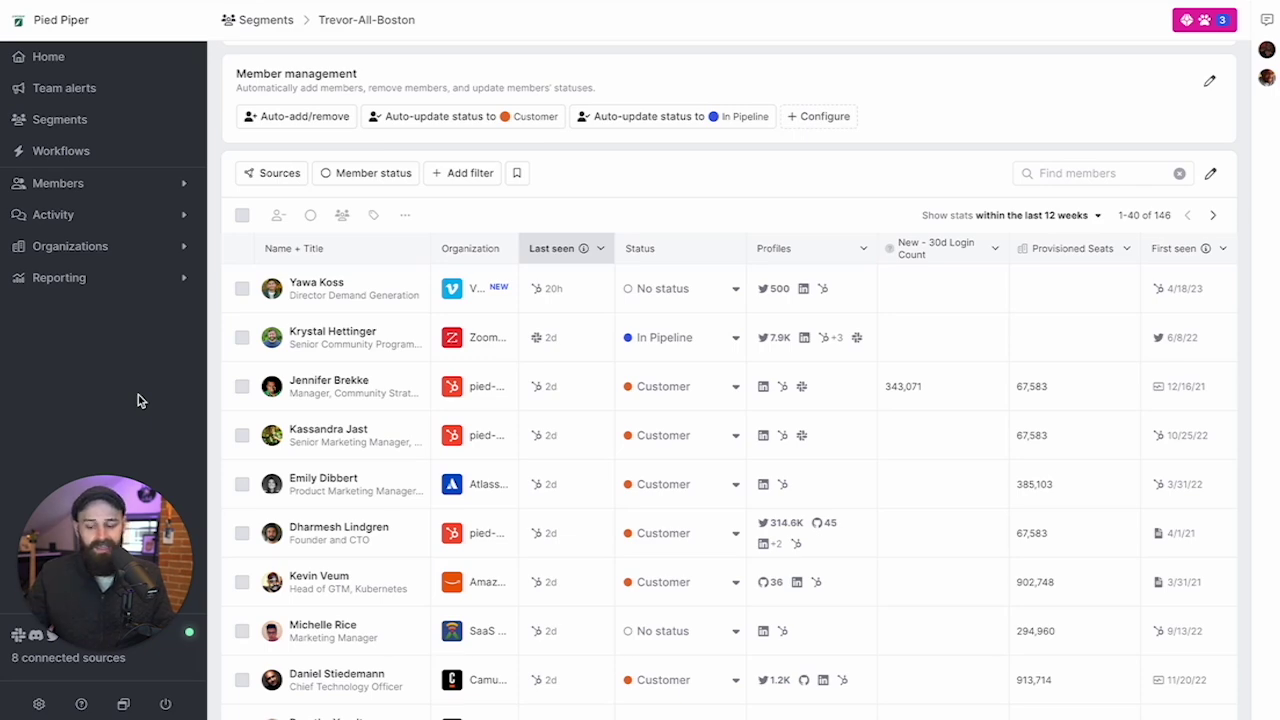
pyautogui.scroll(-5, 360, 545)
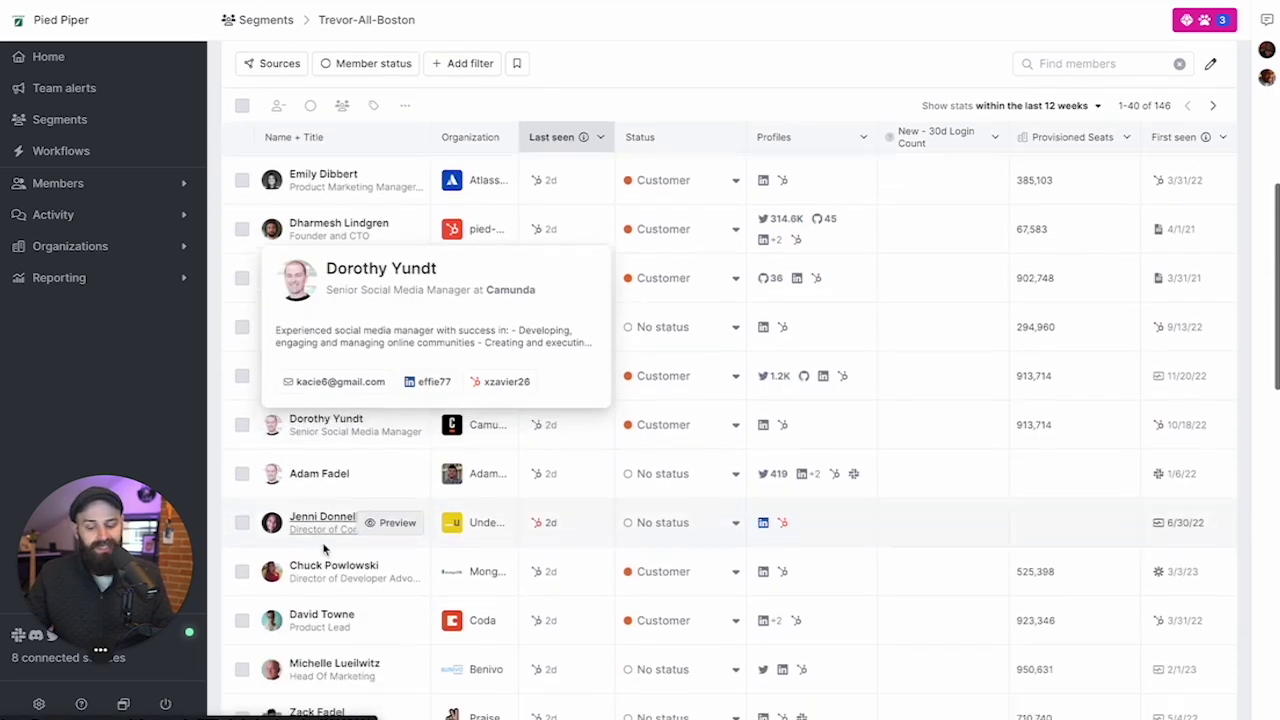
pyautogui.scroll(-1, 323, 548)
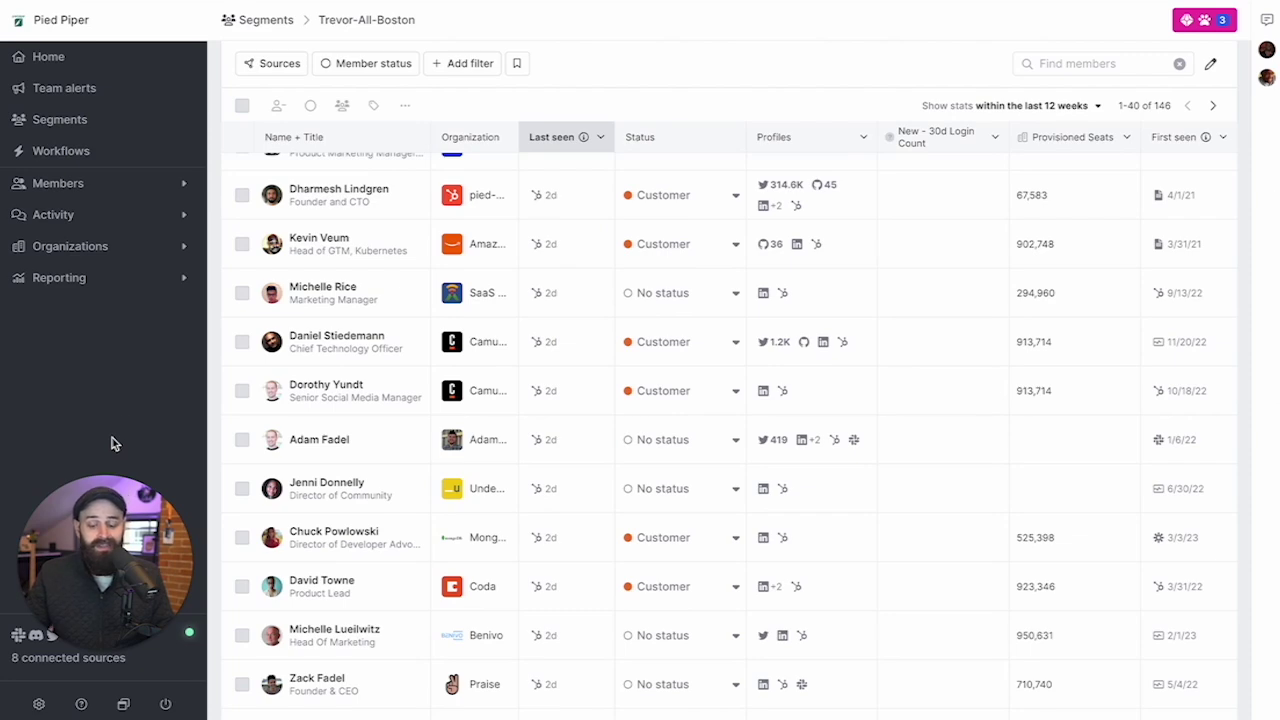
pyautogui.scroll(10, 500, 400)
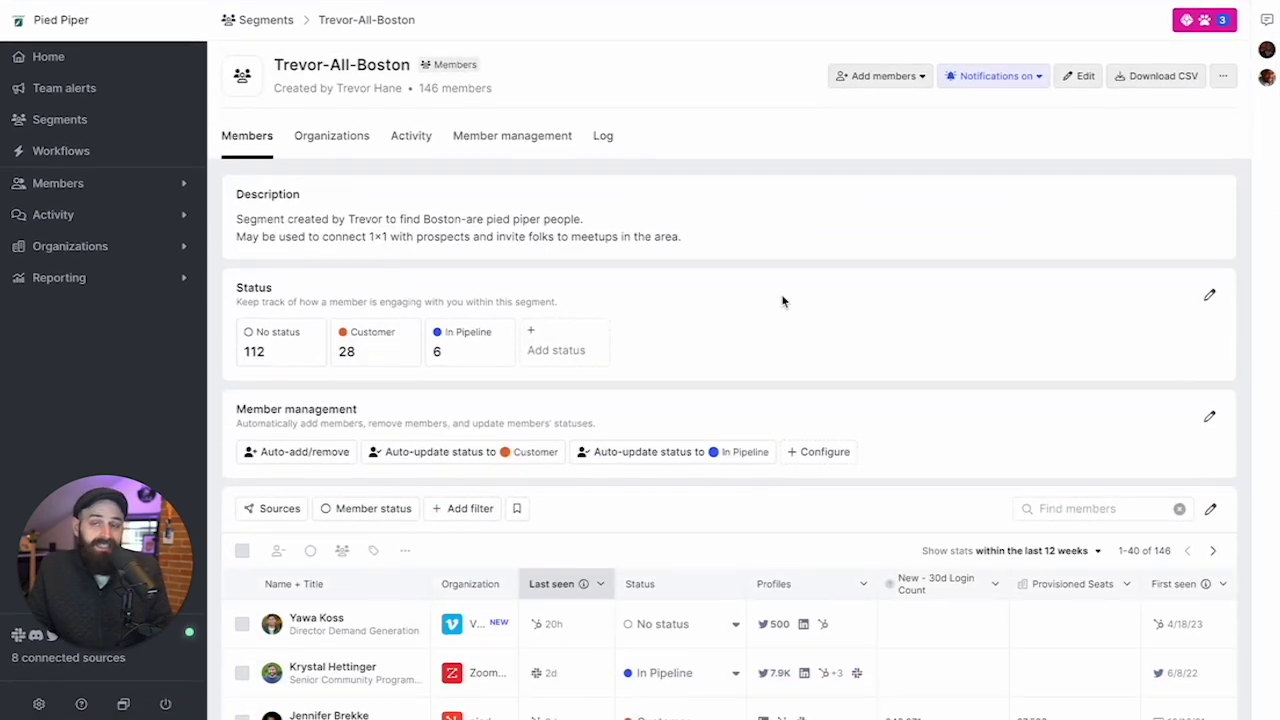